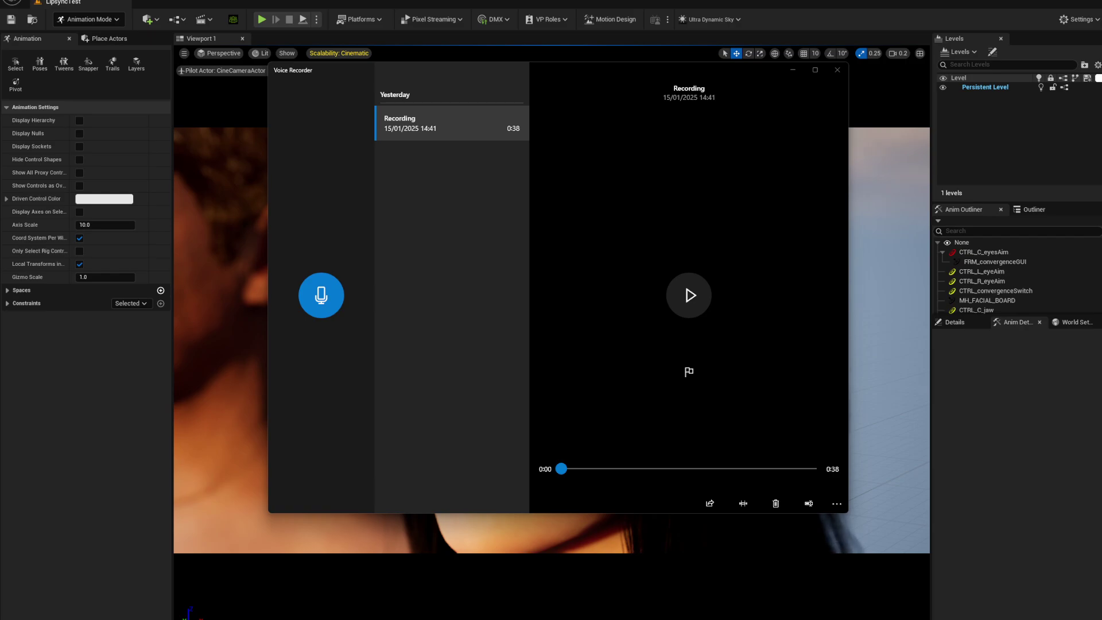
Open the project's plugin list and search it for "meta"
click(1082, 24)
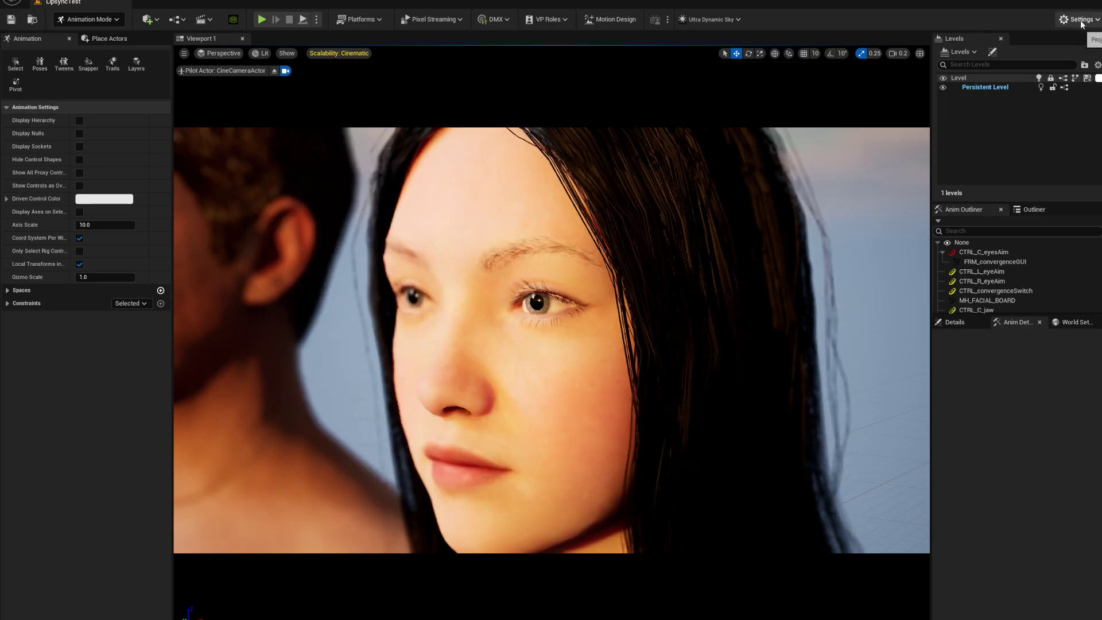
click(1083, 21)
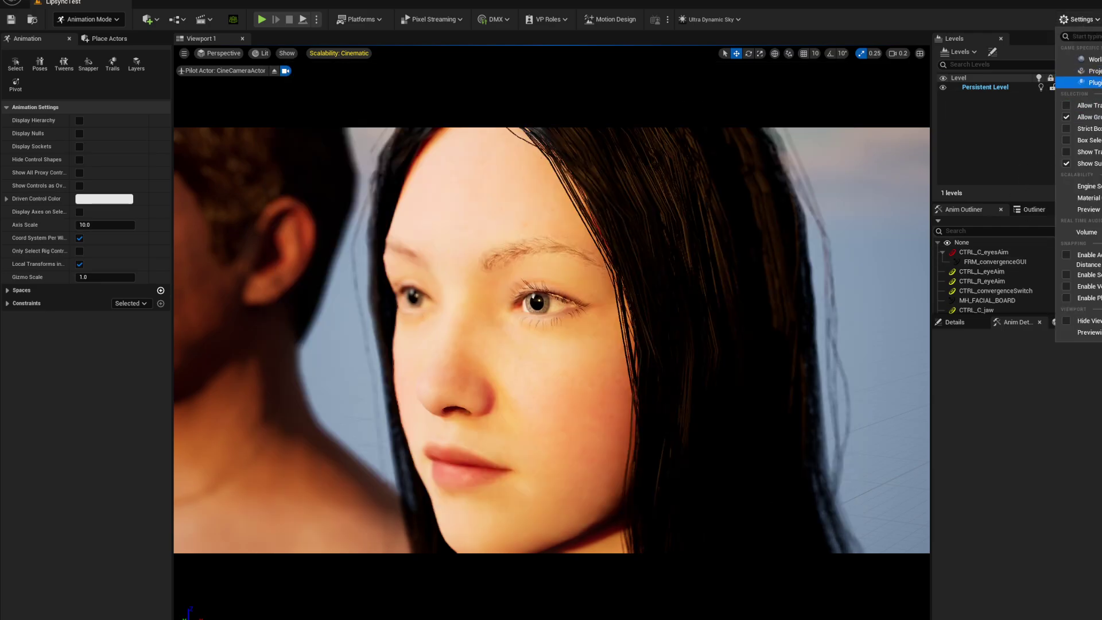
click(1088, 82)
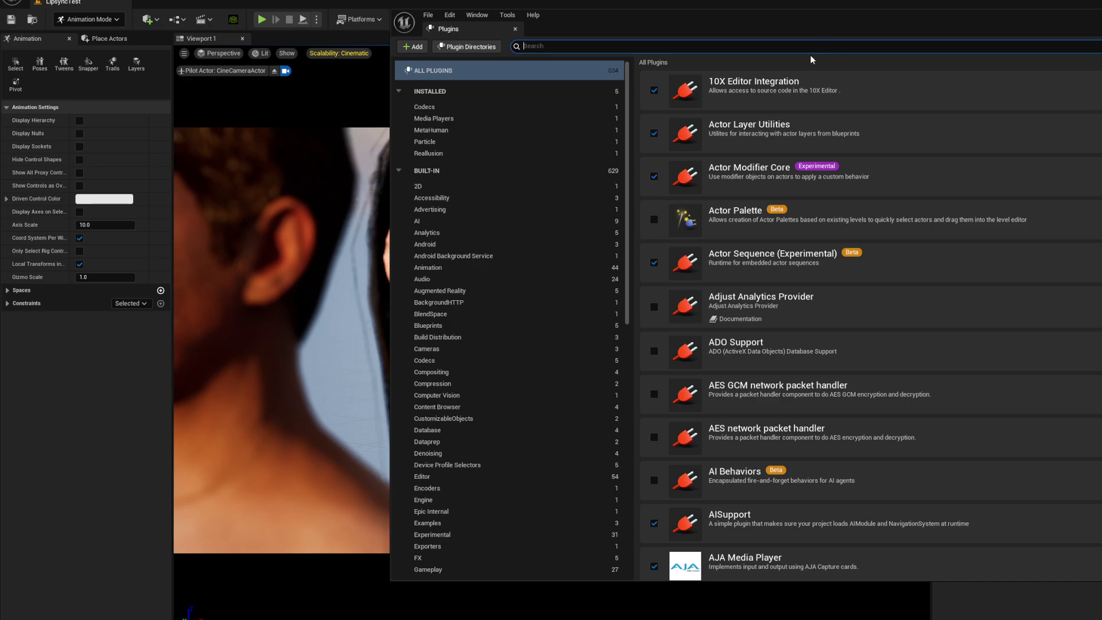
text(met)
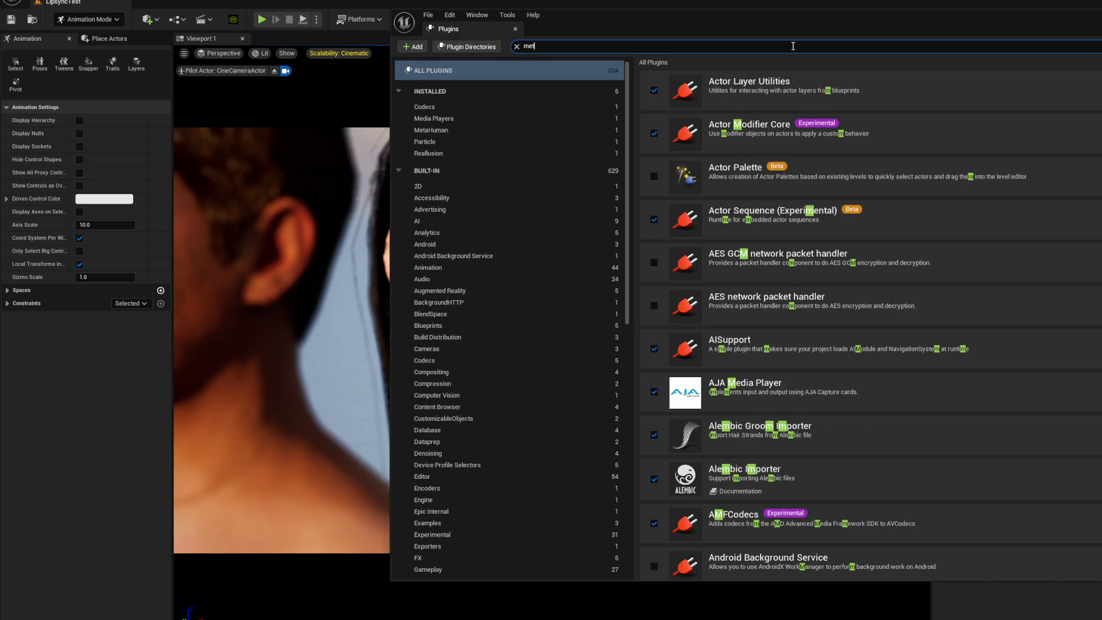
text(a)
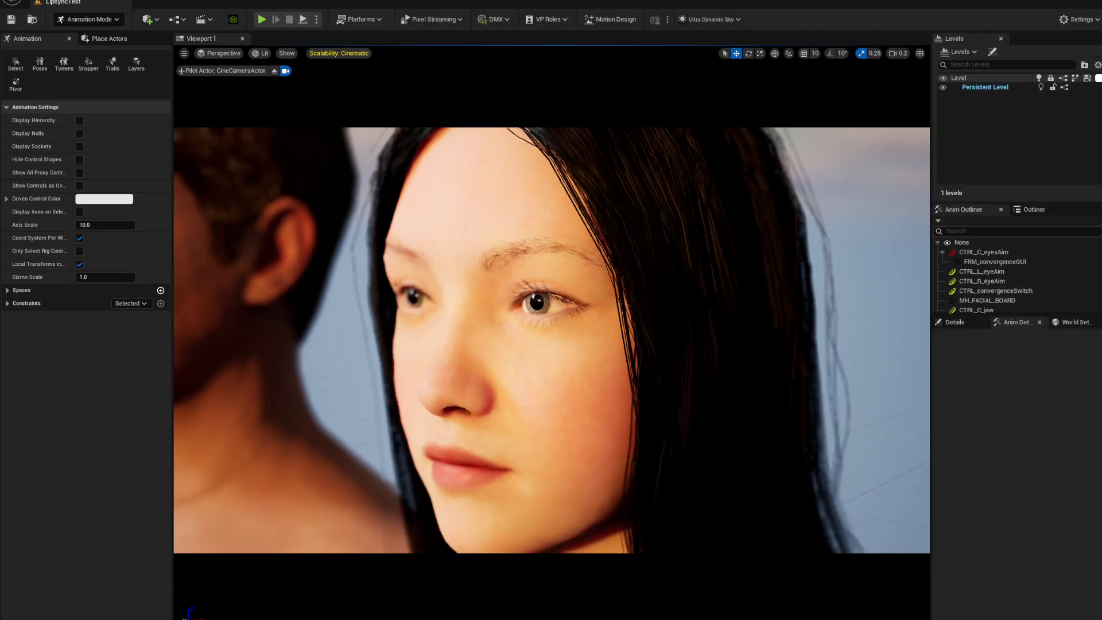
Switch to Voice Recorder, record a new voice clip and play it back
key(alt+Tab)
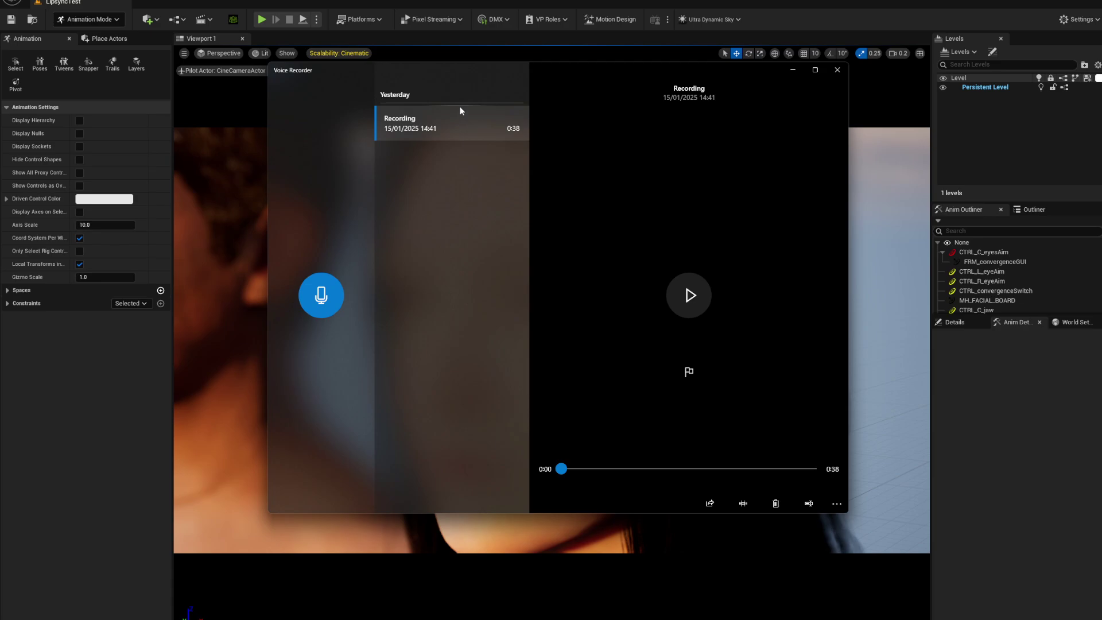
click(321, 299)
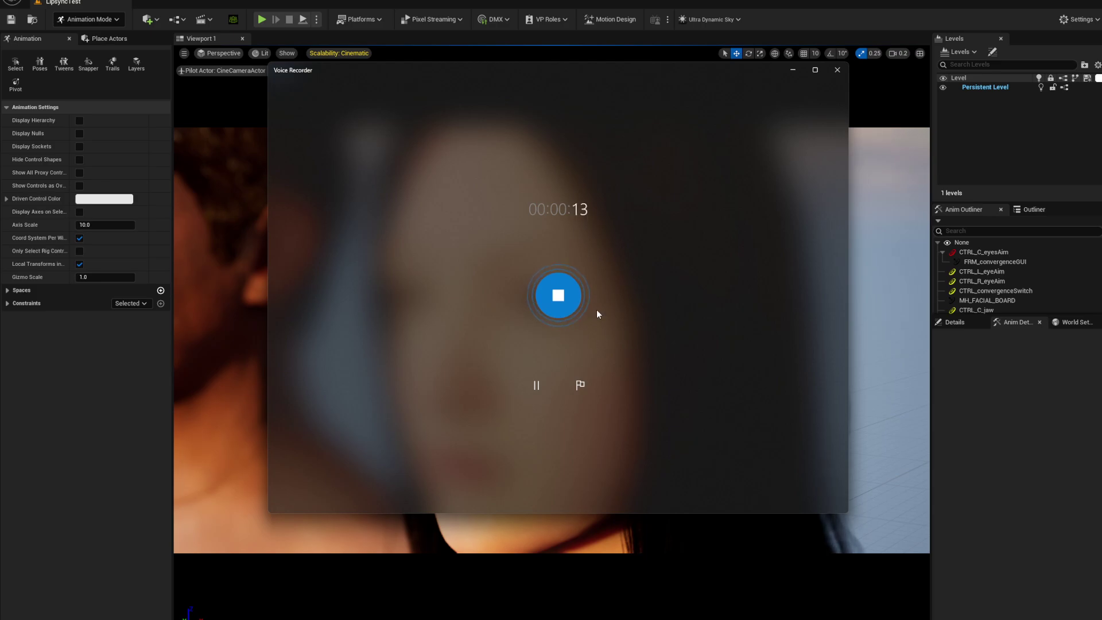
click(563, 303)
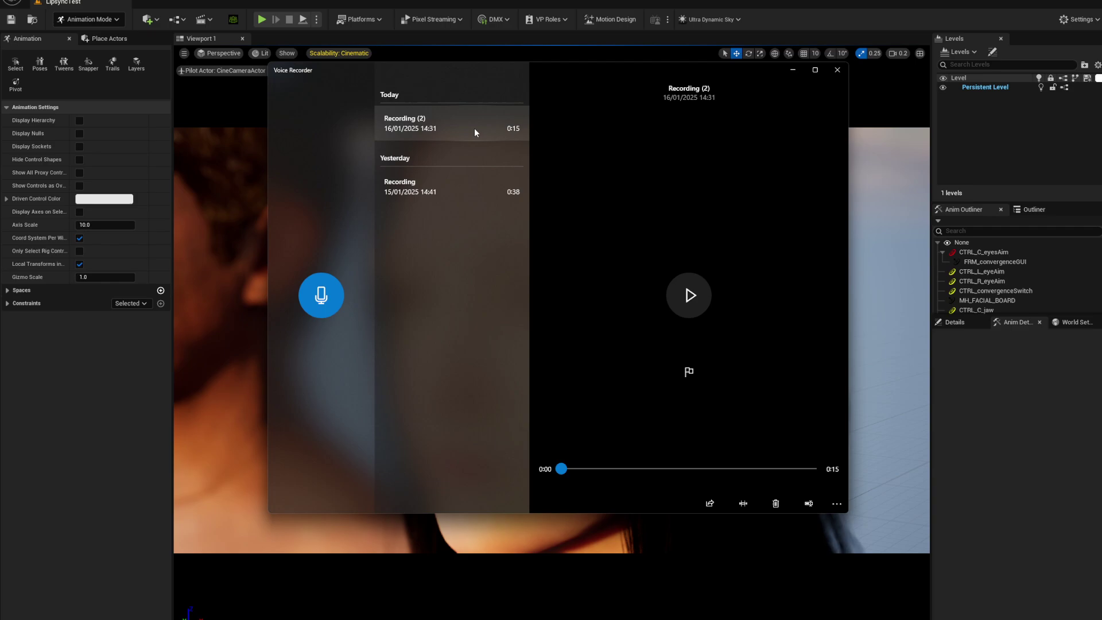
click(457, 126)
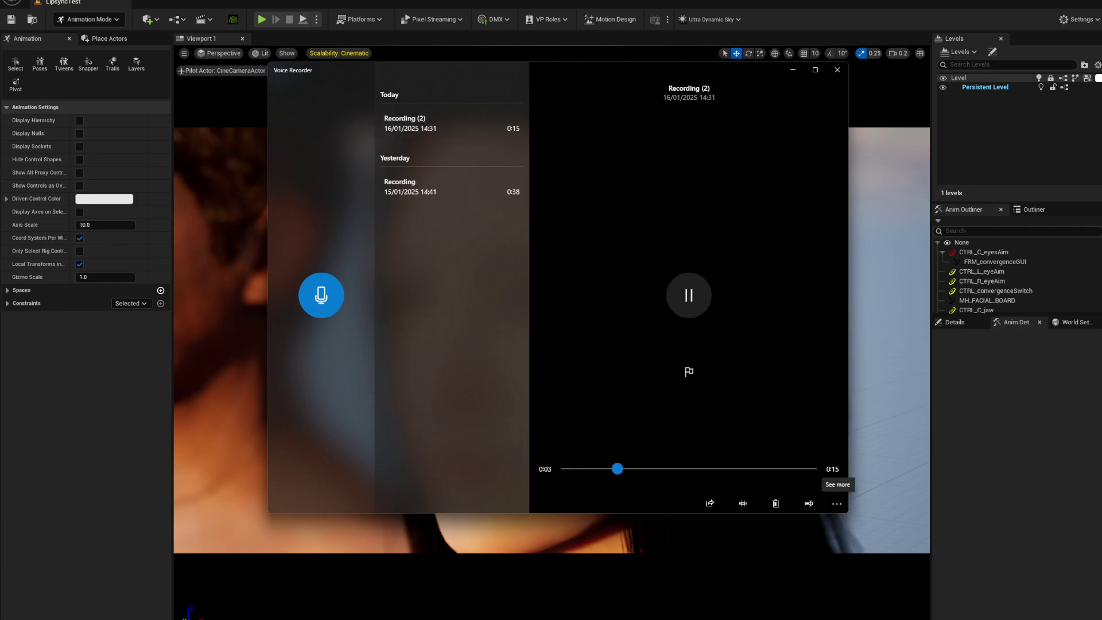
Open the file location of Recording (2) and rename its m4a file to Ari
click(837, 503)
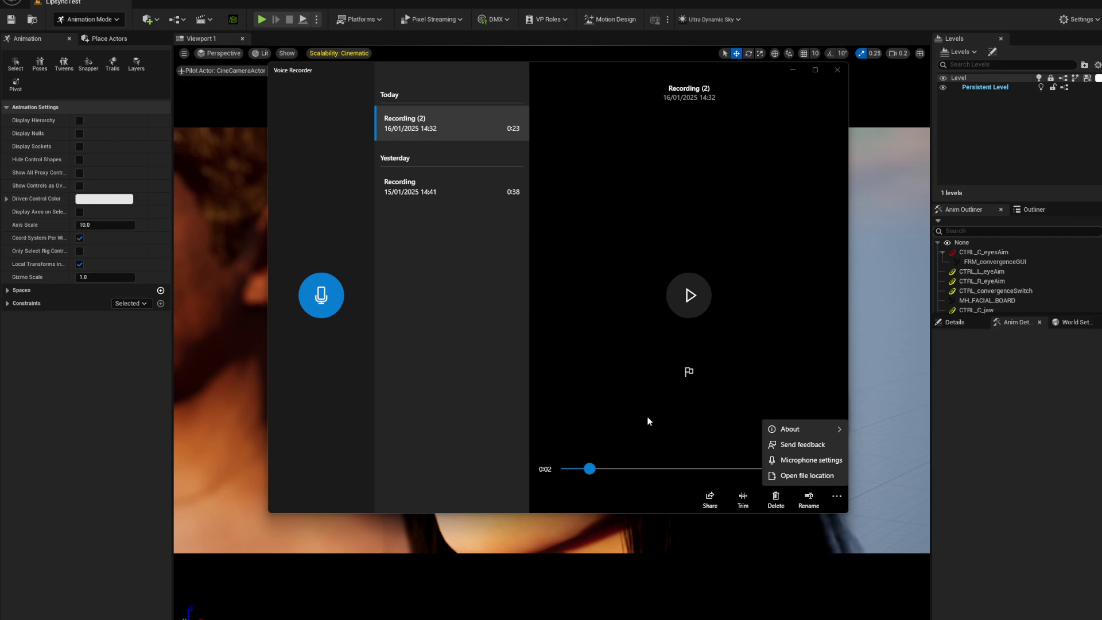
click(798, 475)
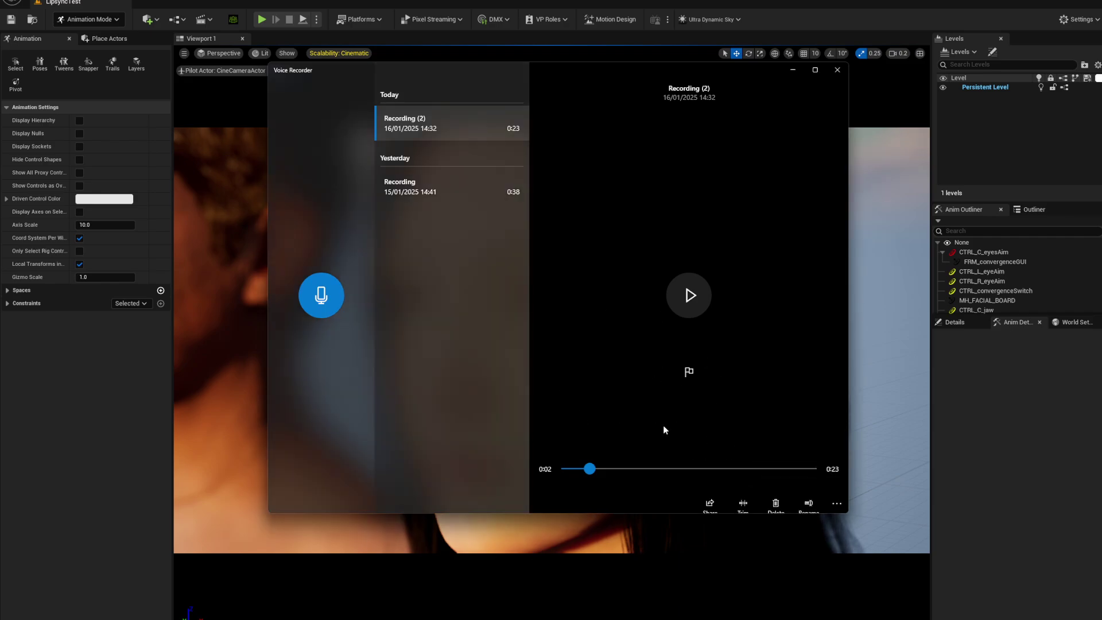
click(837, 505)
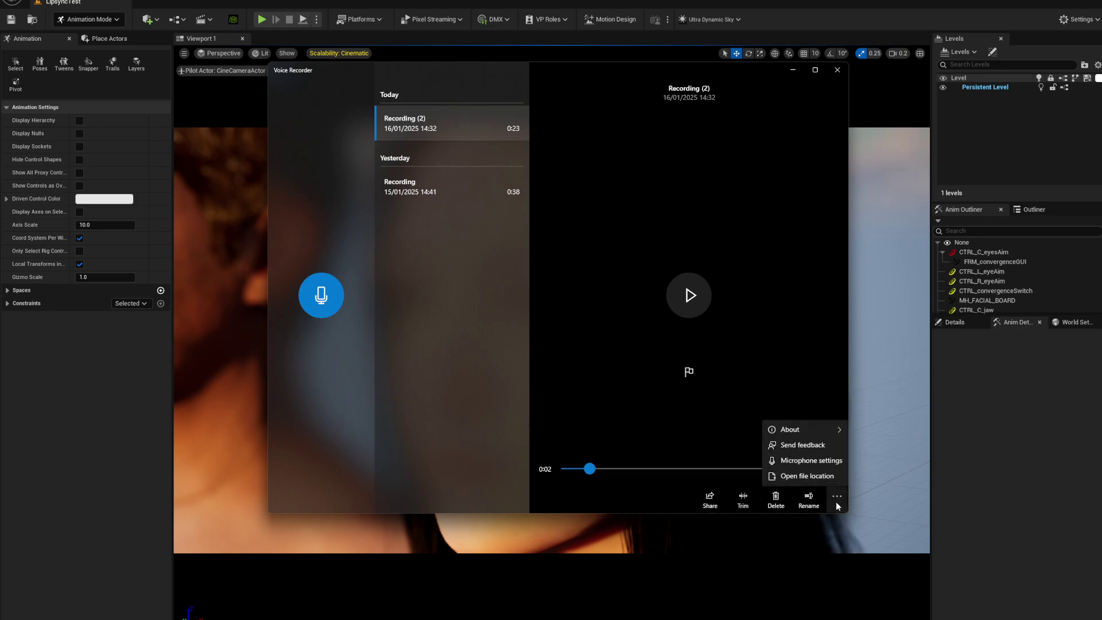
click(802, 476)
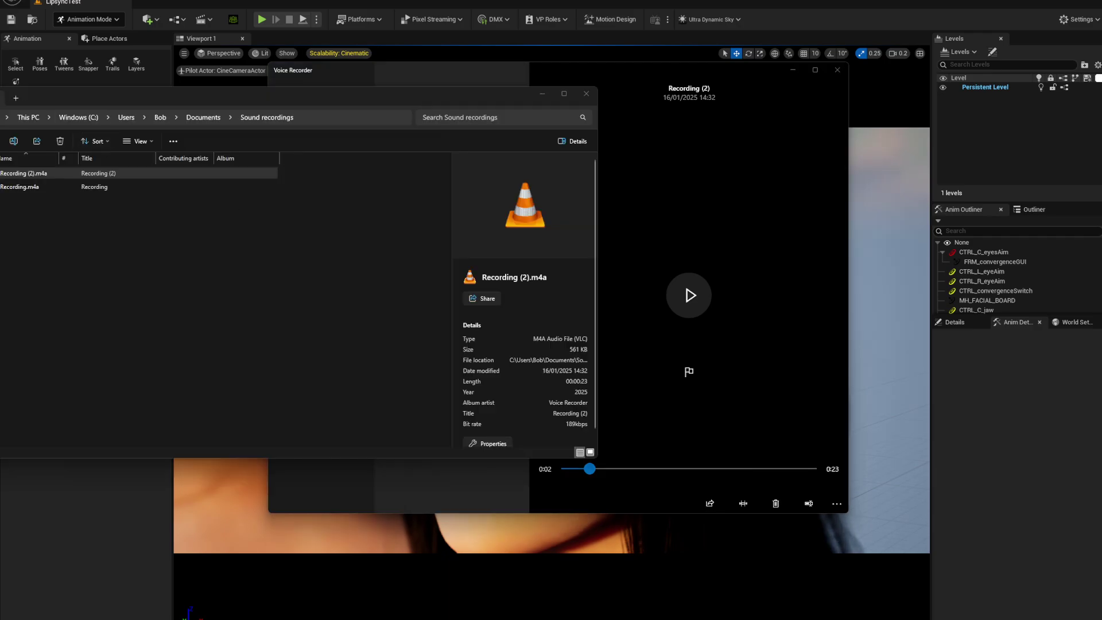
click(23, 174)
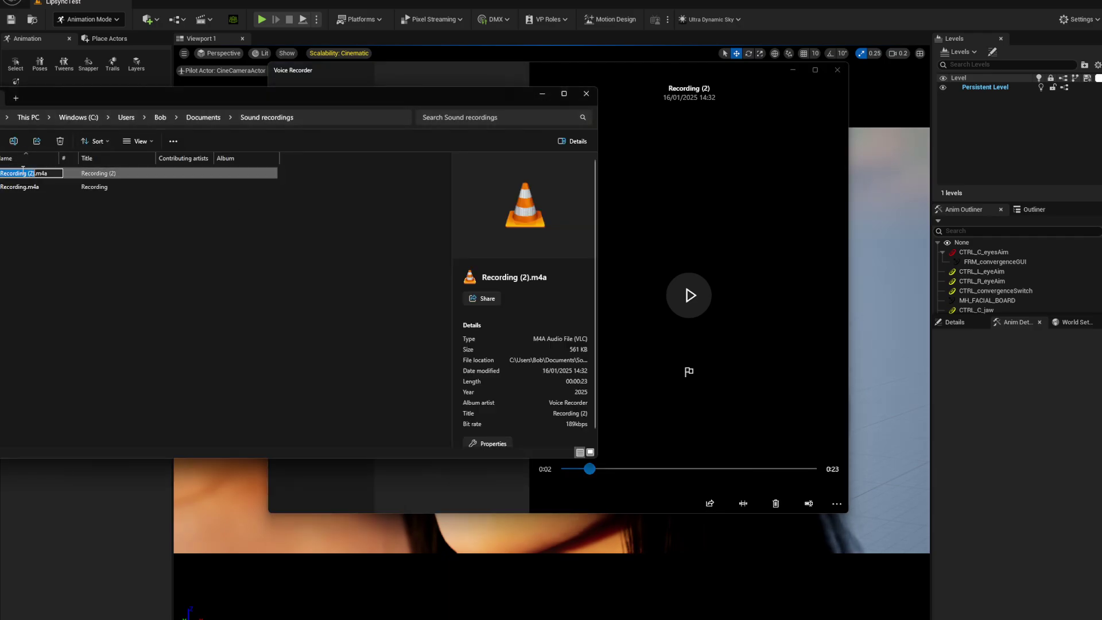
text(Ari)
key(Return)
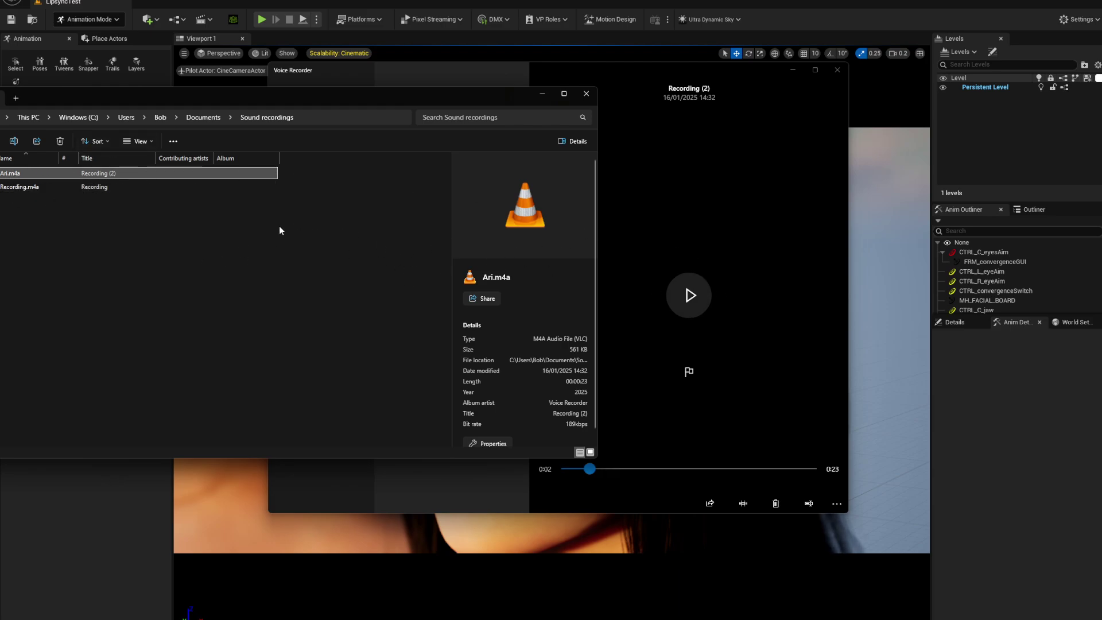
Switch to the browser and use CloudConvert's M4A to MP3 converter to convert Ari.m4a and download Ari.mp3
key(alt+Tab)
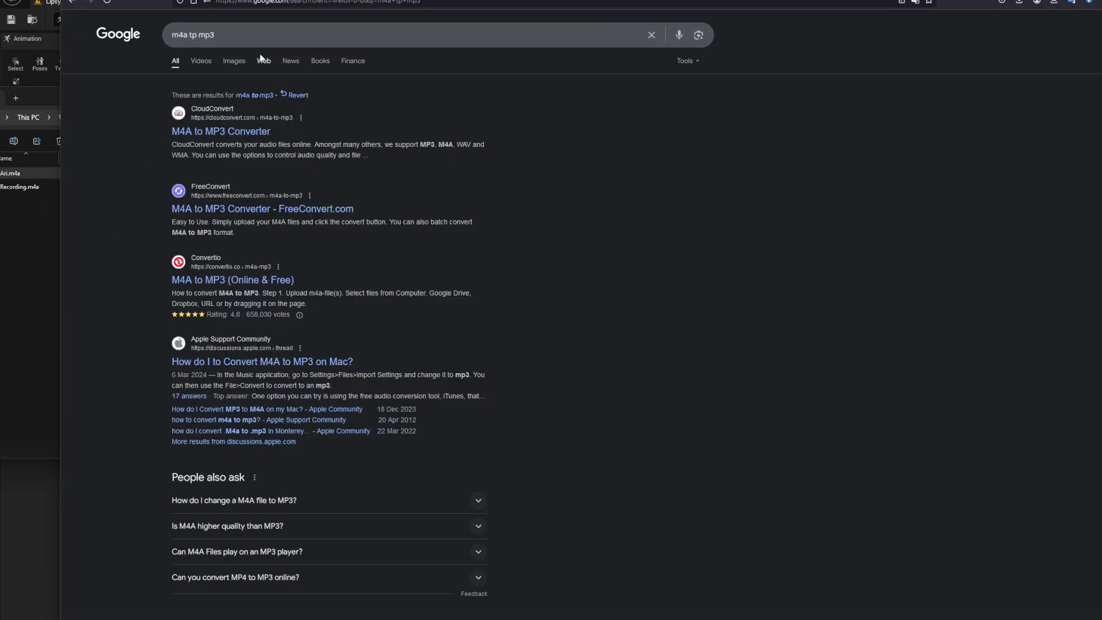
click(228, 136)
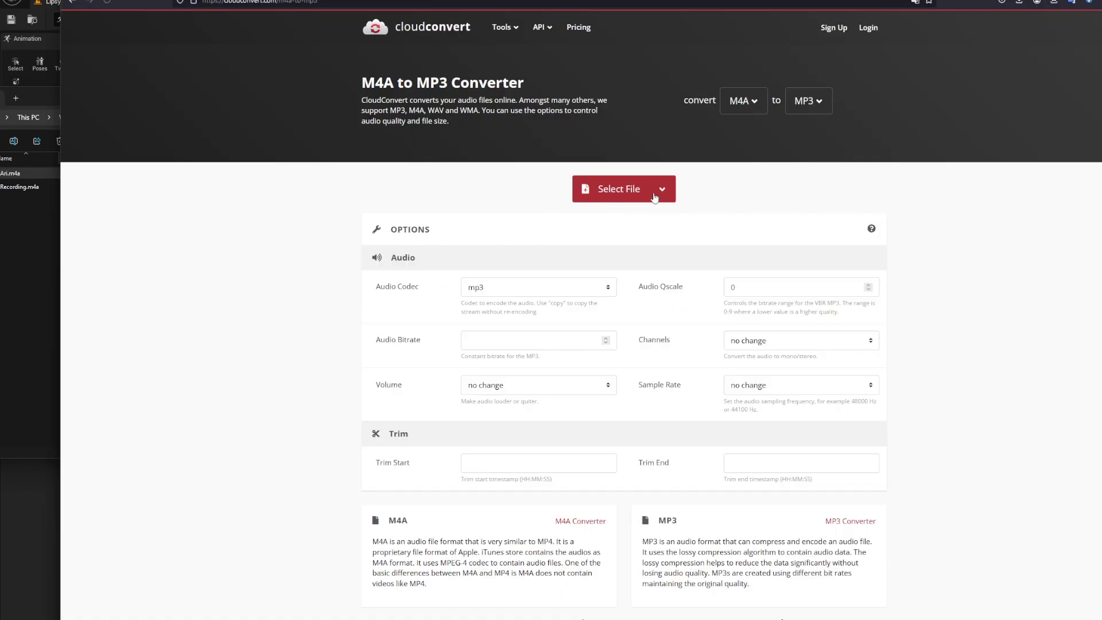
click(611, 199)
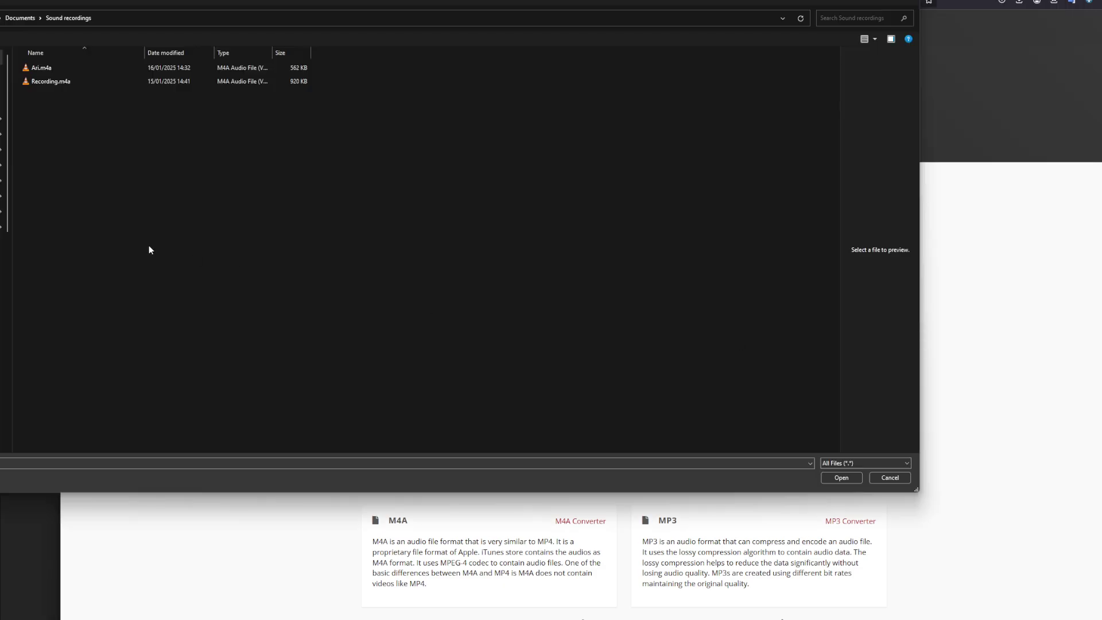
double_click(45, 69)
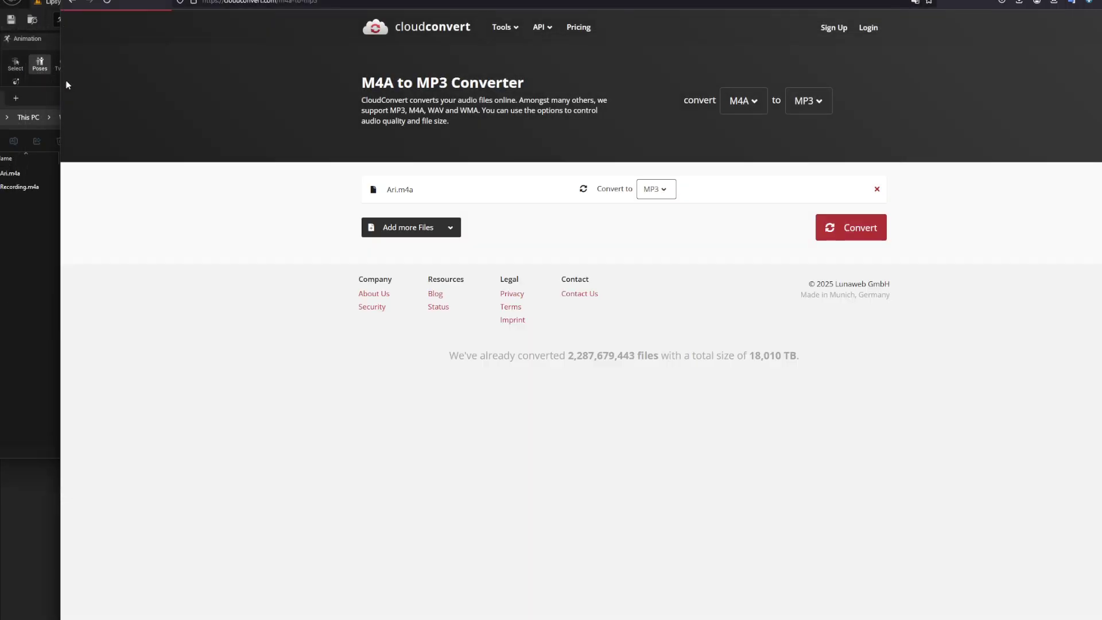
click(859, 229)
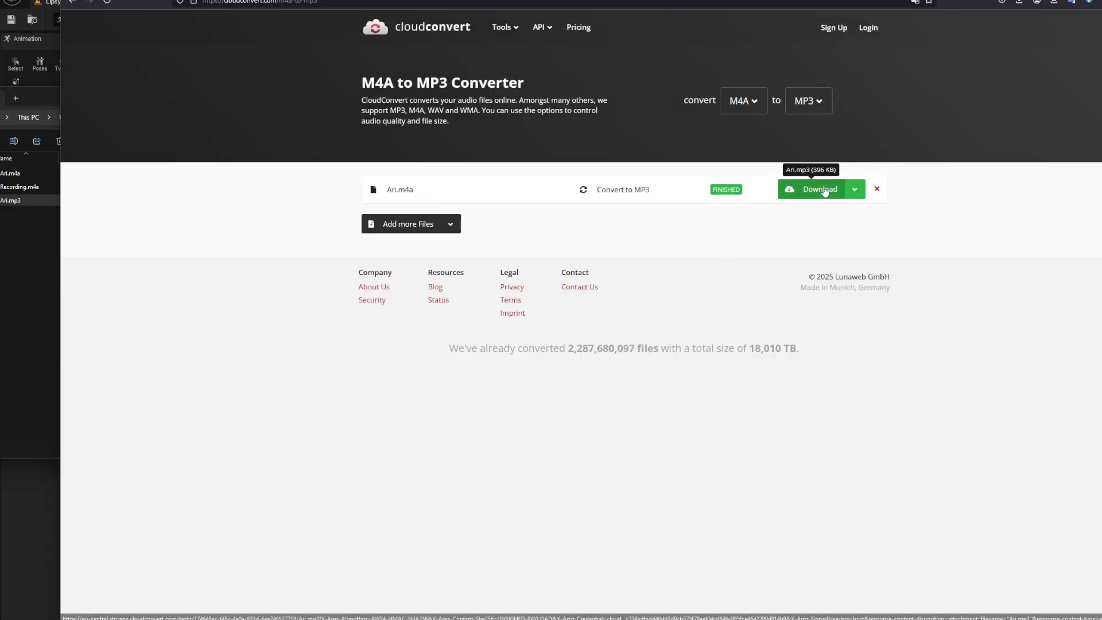
click(1057, 1)
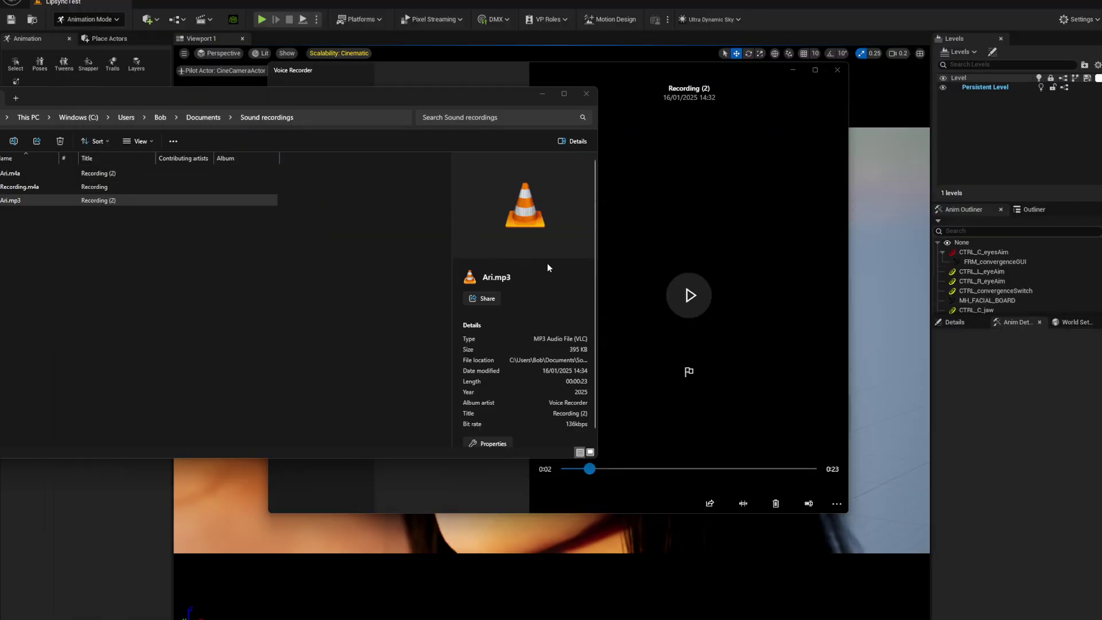
Switch to Unreal's Content Browser, create a folder named SoundLipsync inside TestBP and open it
key(alt+Tab)
drag(785, 157, 684, 115)
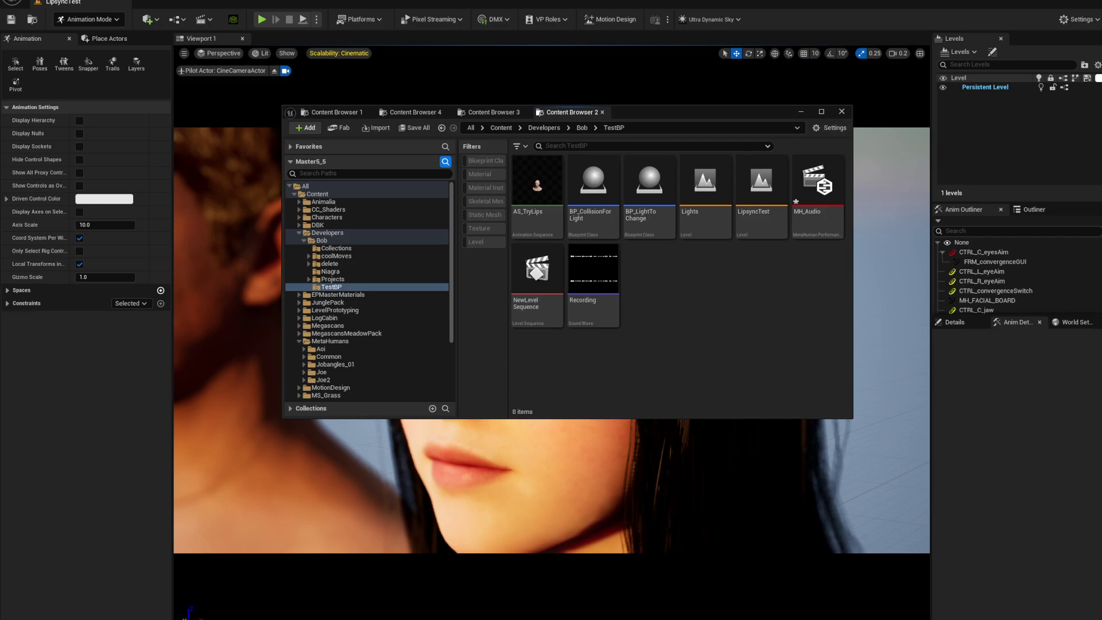
right_click(708, 301)
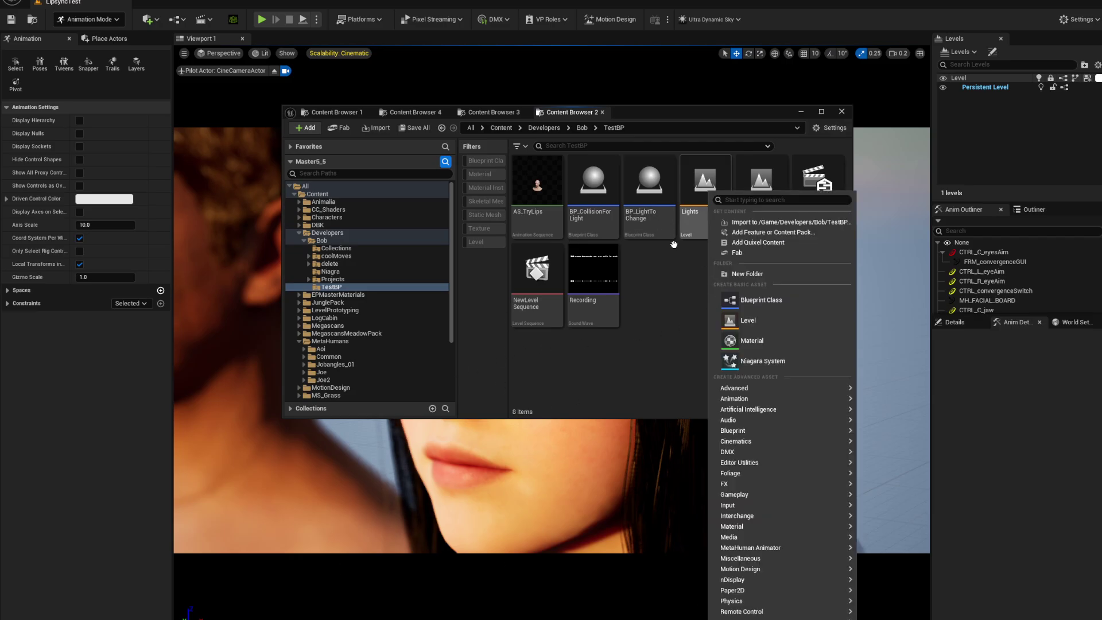
click(759, 274)
text(So)
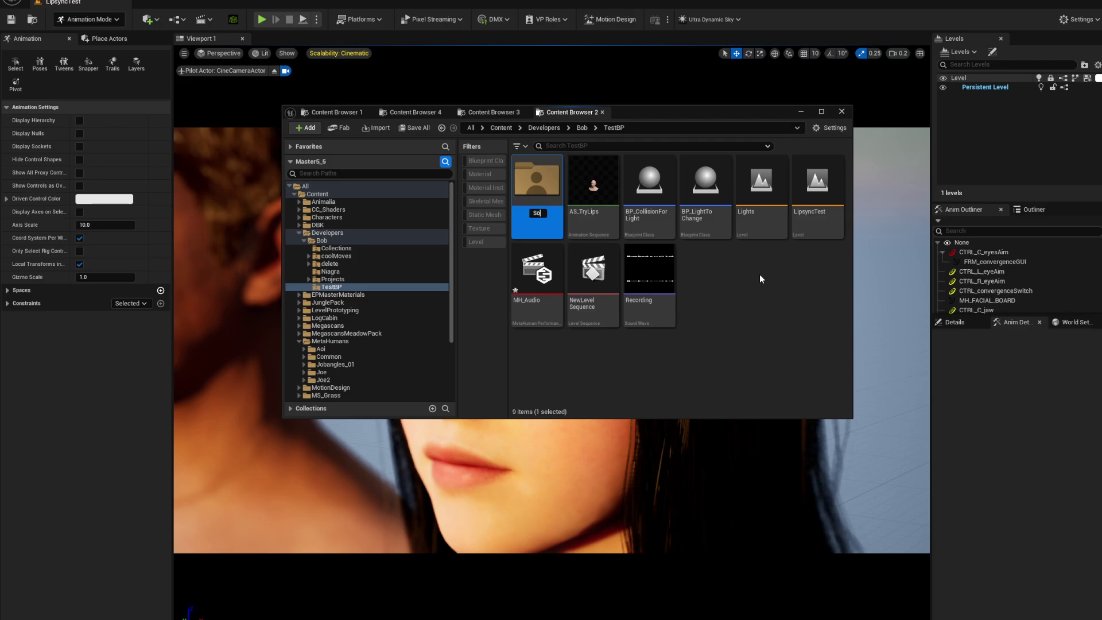
text(undLipsync)
key(Return)
double_click(536, 184)
Import Ari.mp3 from the Sound recordings folder into the SoundLipsync content folder
drag(0, 92, 505, 92)
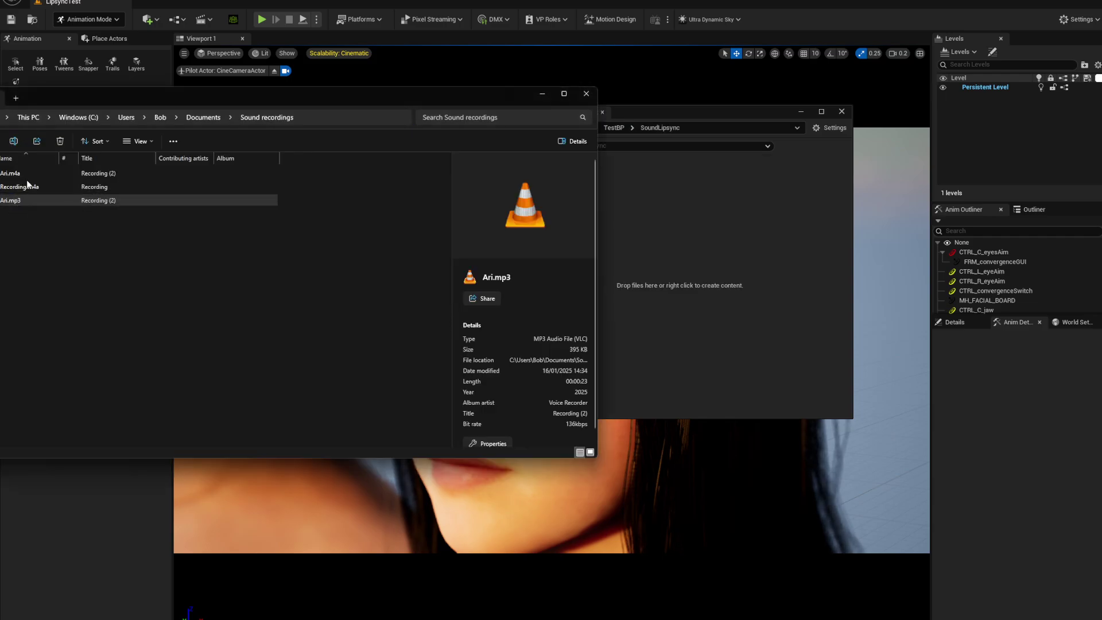
drag(8, 202, 664, 238)
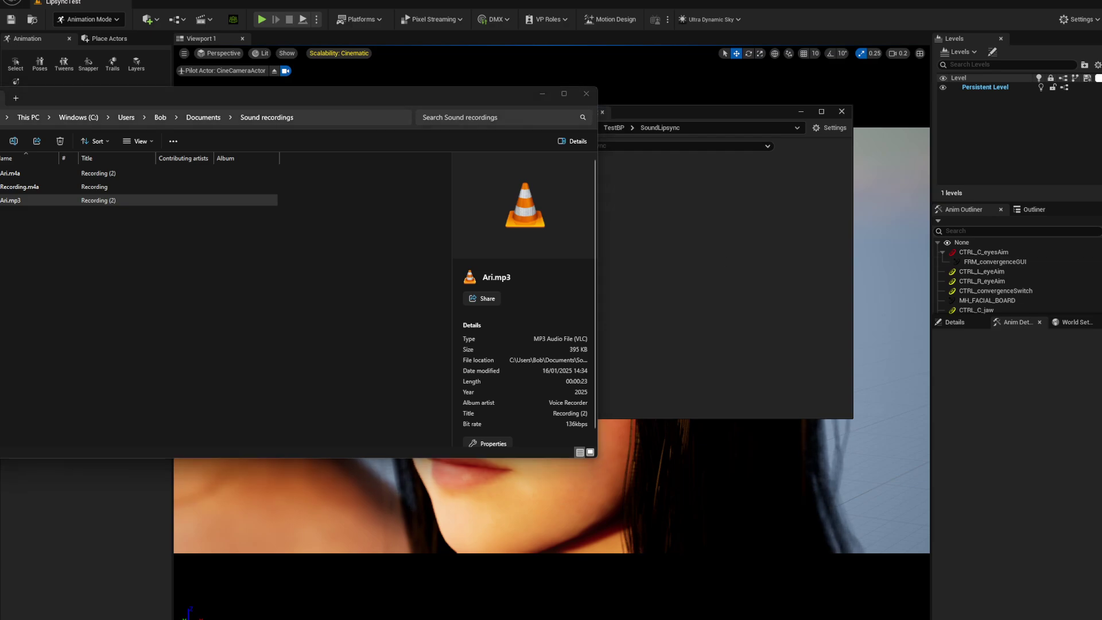
click(646, 109)
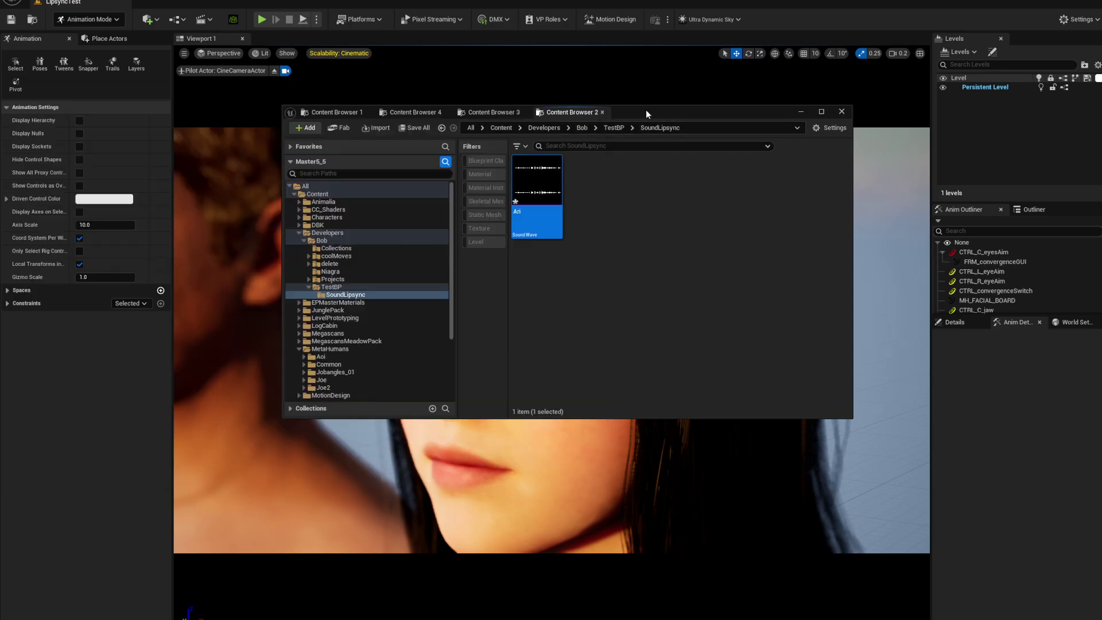
click(525, 187)
click(1079, 20)
click(635, 259)
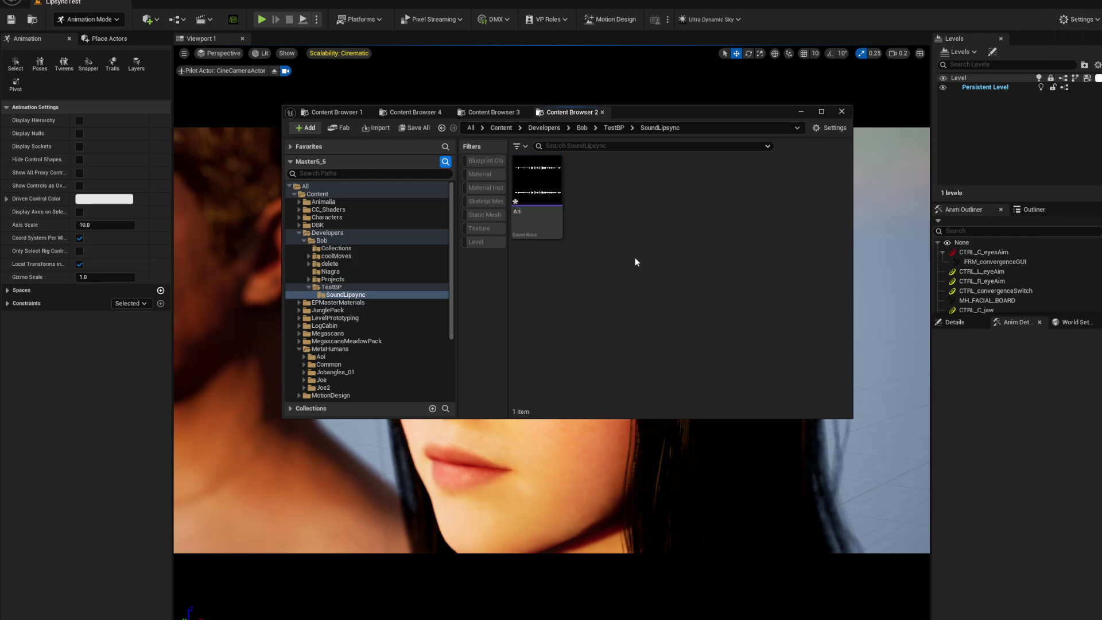
Create a MetaHuman Performance asset named MP_Lipsync in the SoundLipsync folder and open it
right_click(626, 247)
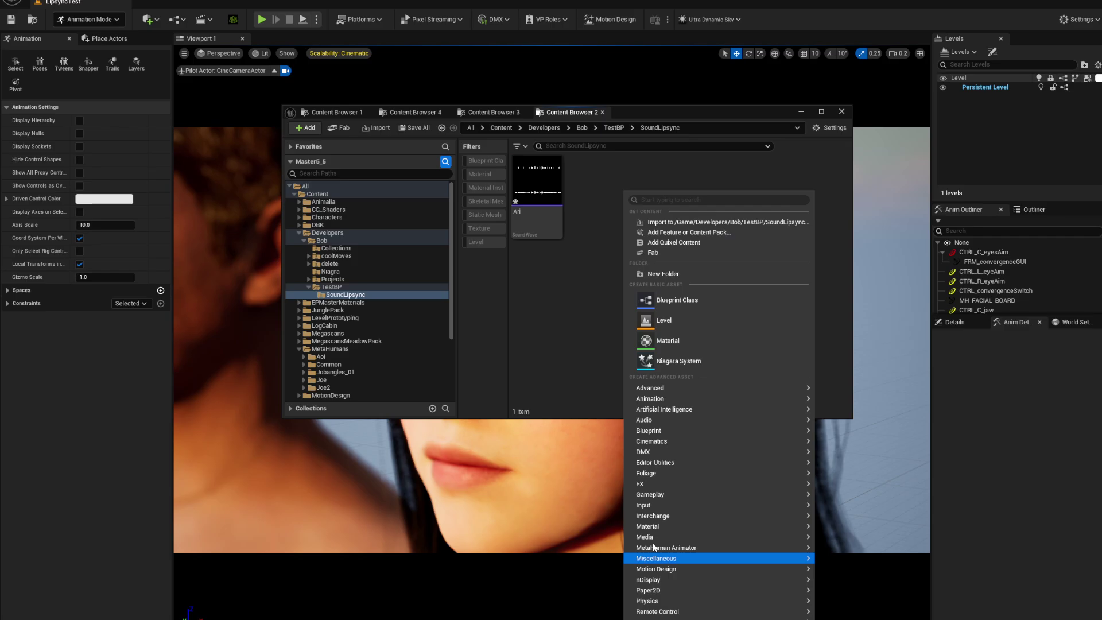
mouse_move(655, 549)
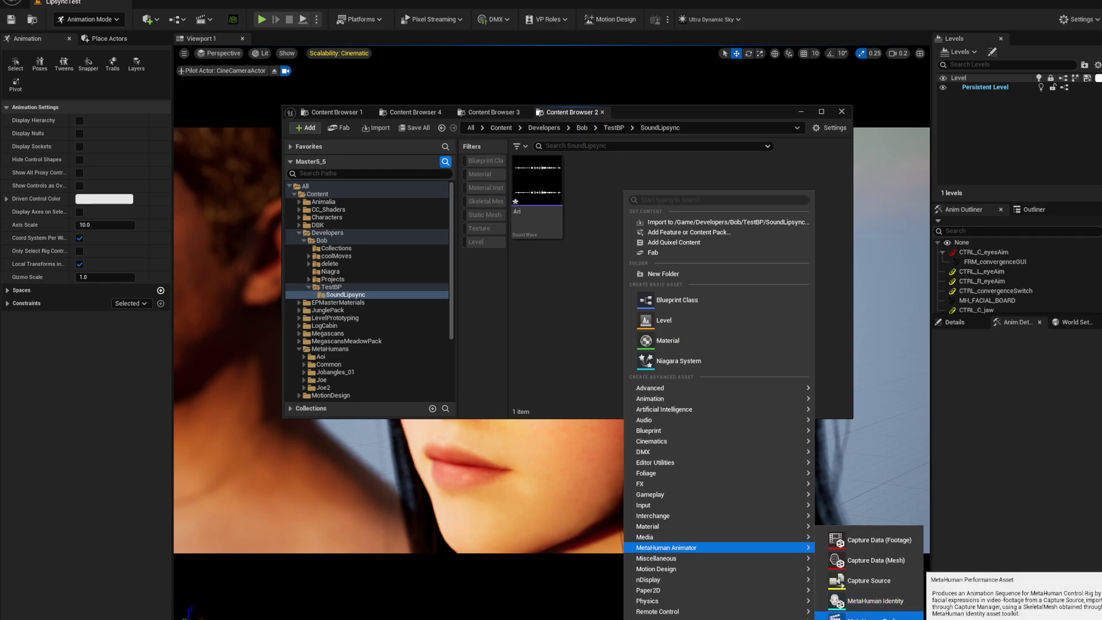
drag(666, 118, 588, 0)
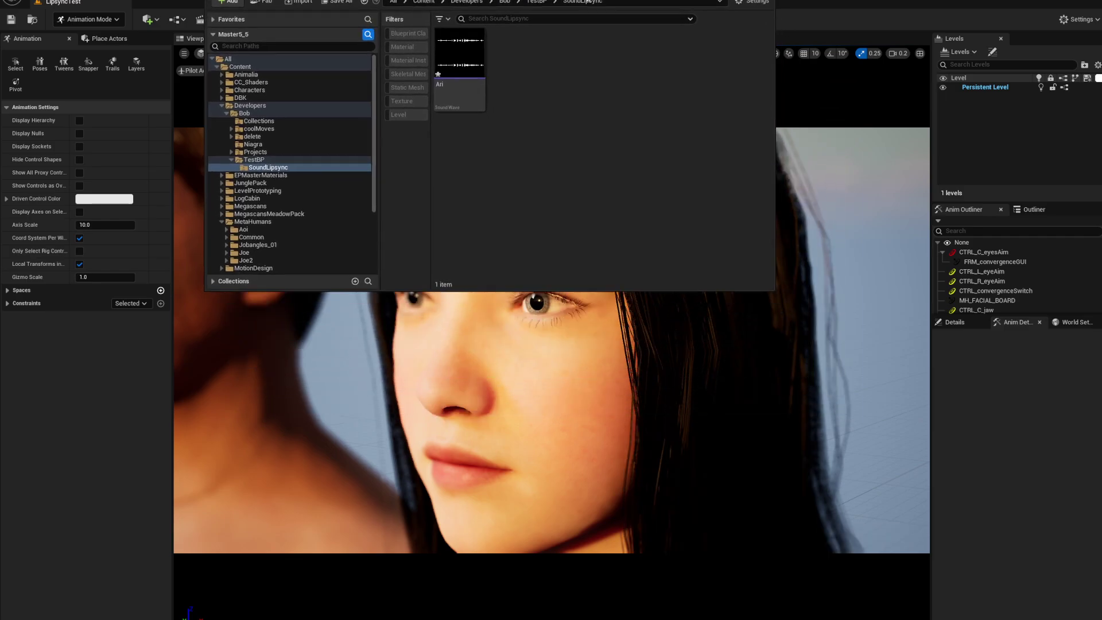
right_click(552, 78)
mouse_move(600, 431)
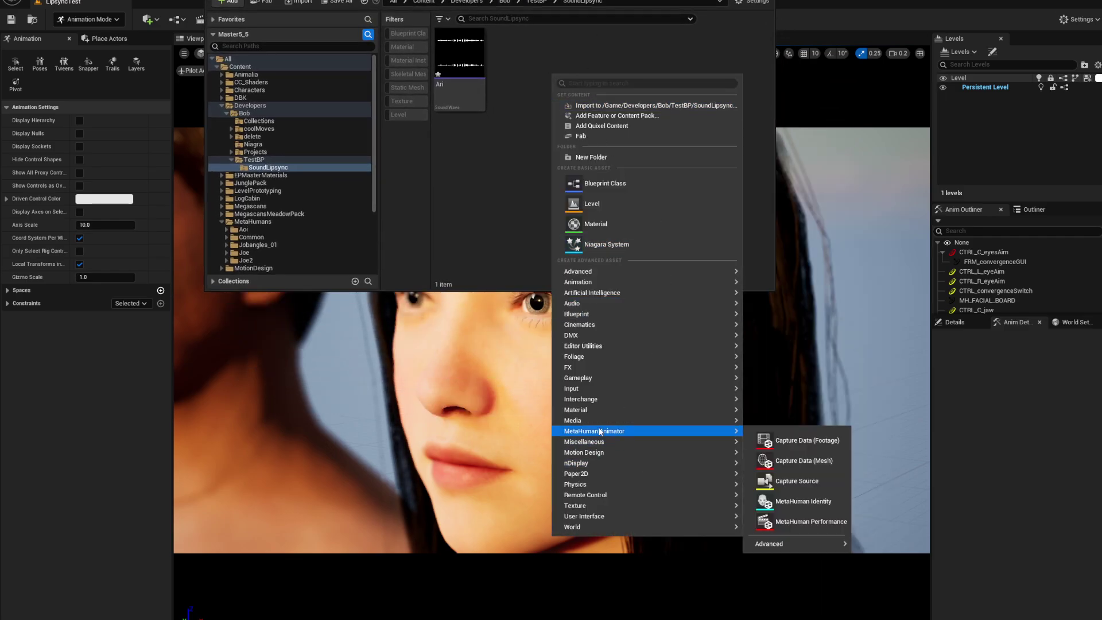
click(815, 522)
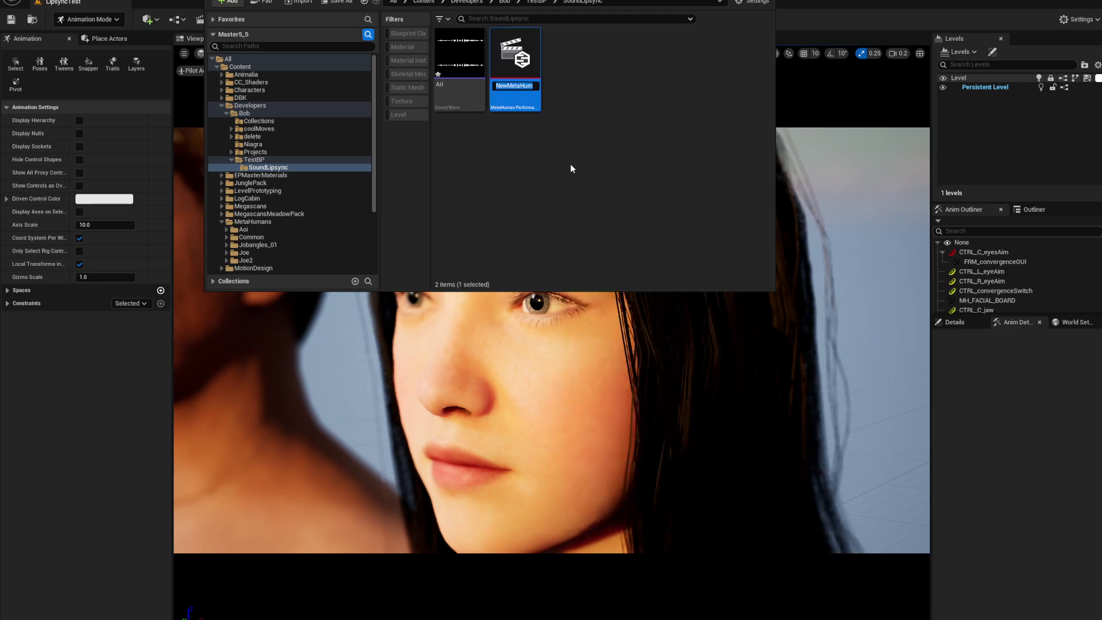
text(MP_Lip)
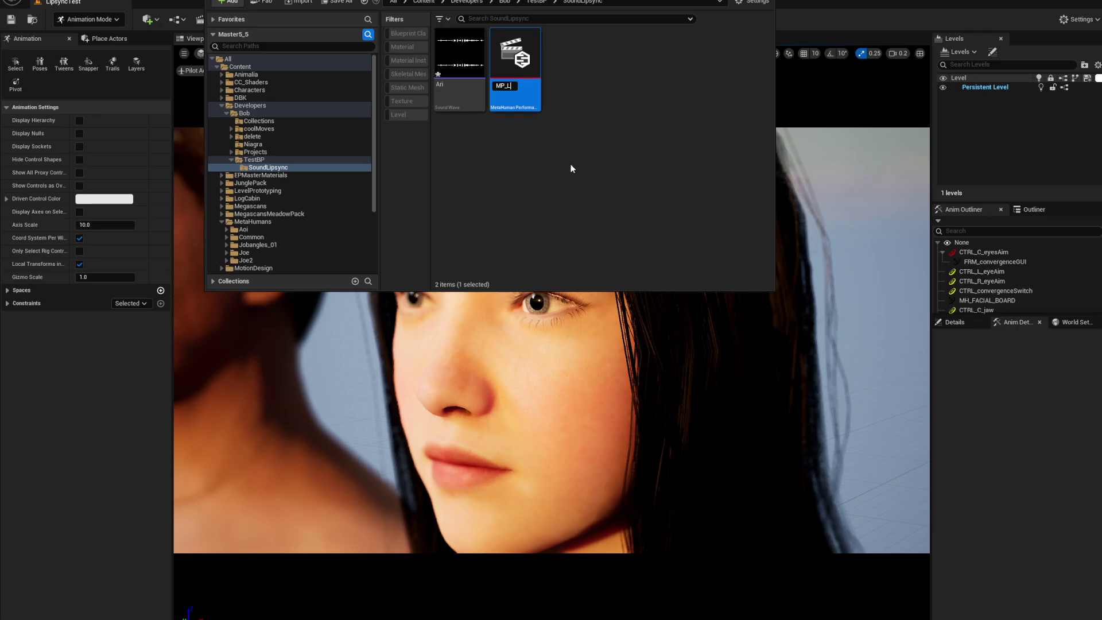
text(sync)
key(Return)
double_click(513, 65)
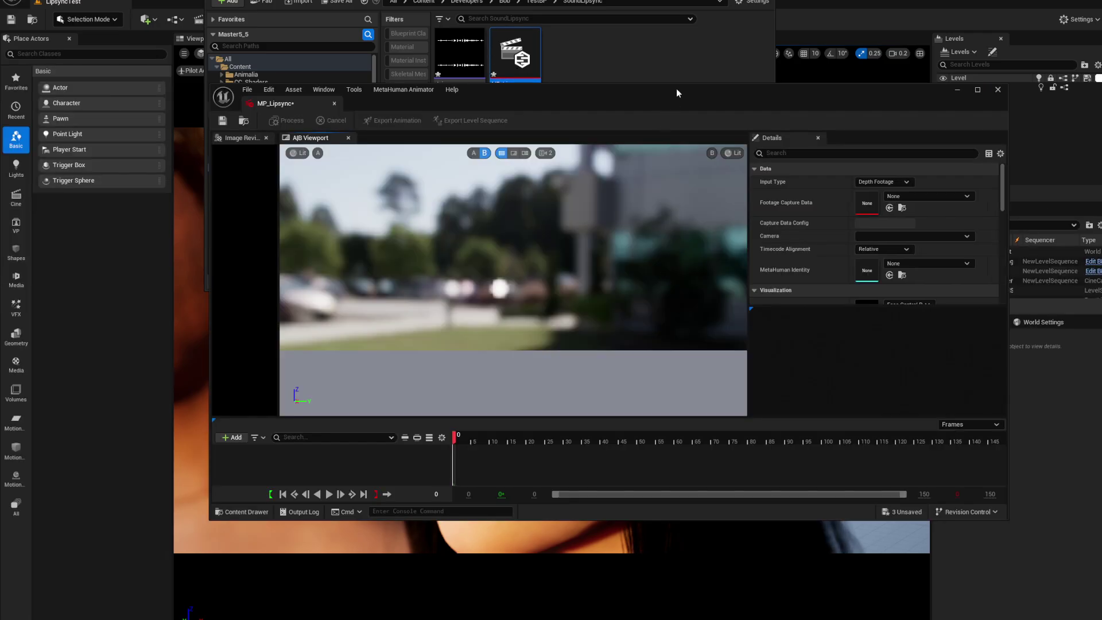
Set the MP_Lipsync performance's input type to Audio and assign the Ari sound wave as its audio
drag(676, 88, 563, 42)
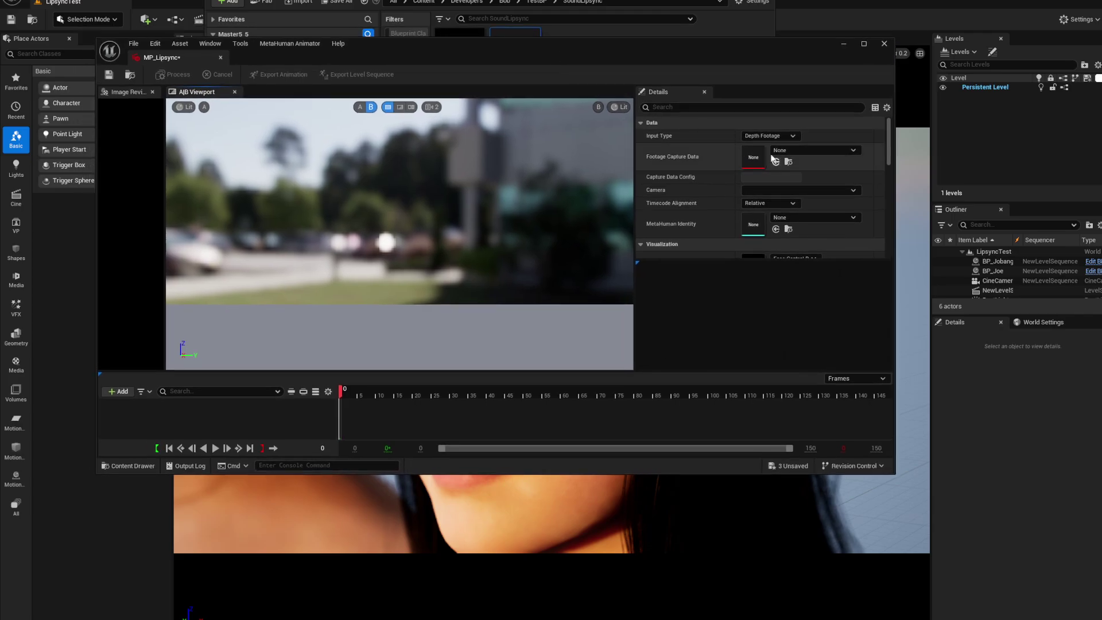
click(752, 136)
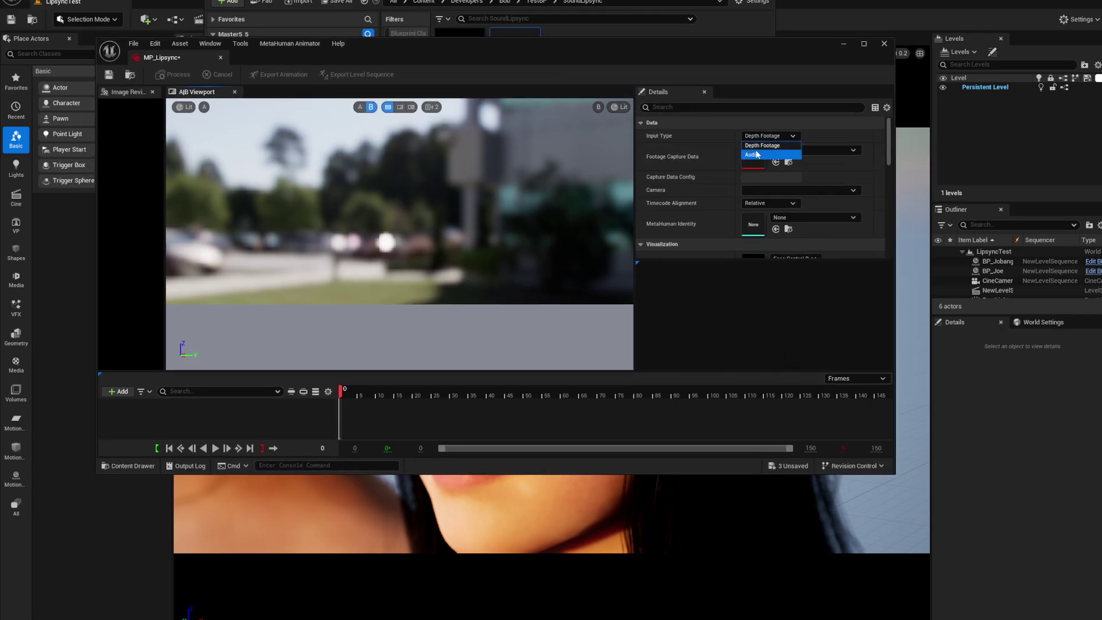
click(754, 155)
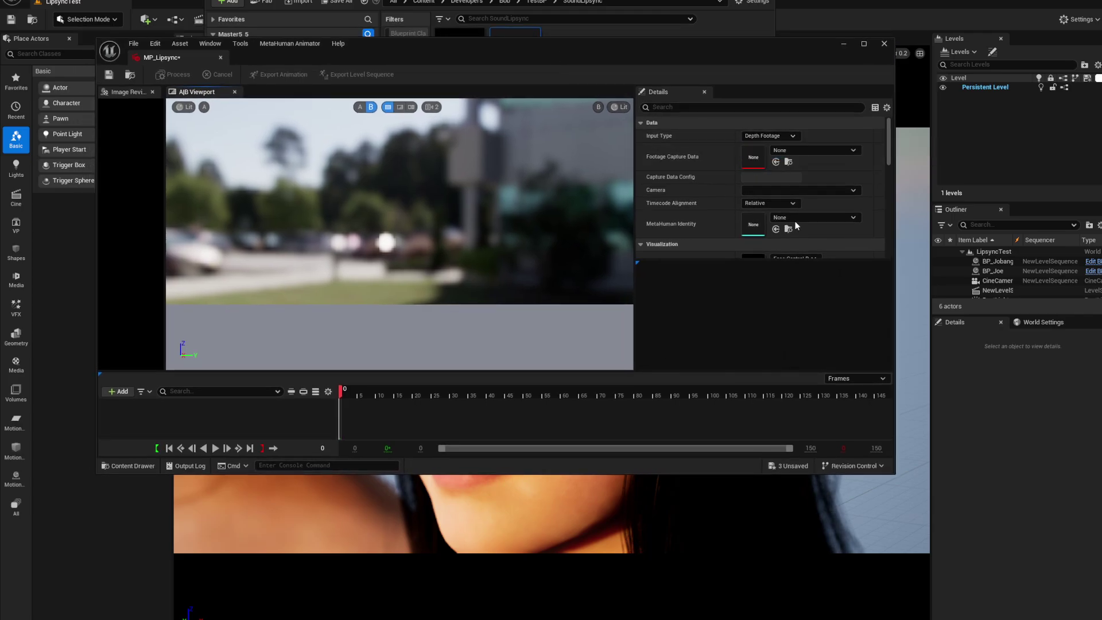
click(791, 153)
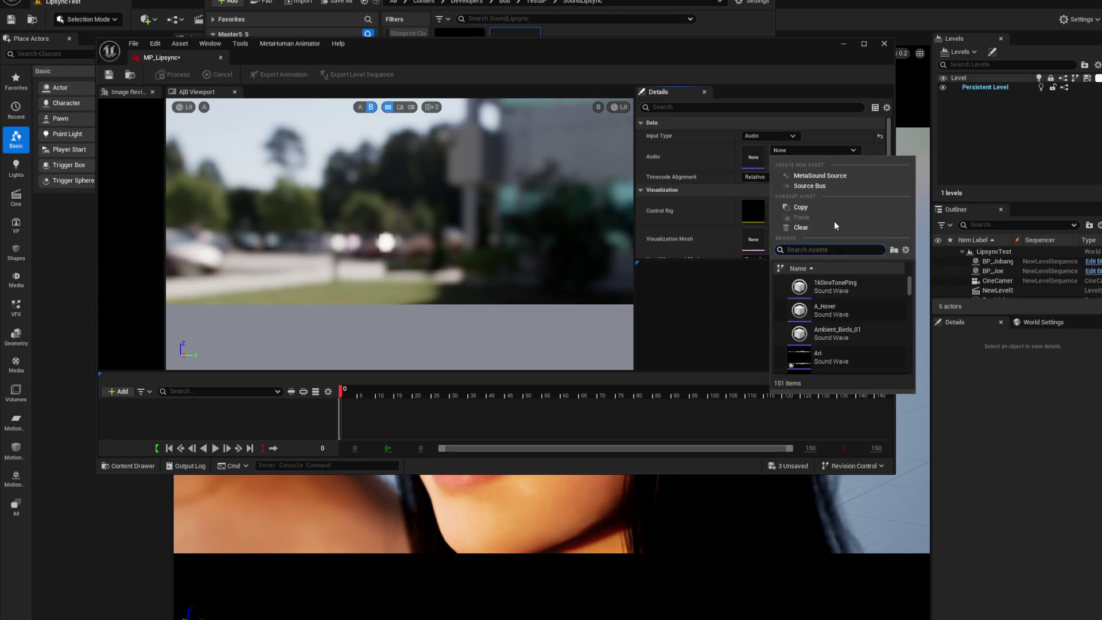
click(826, 360)
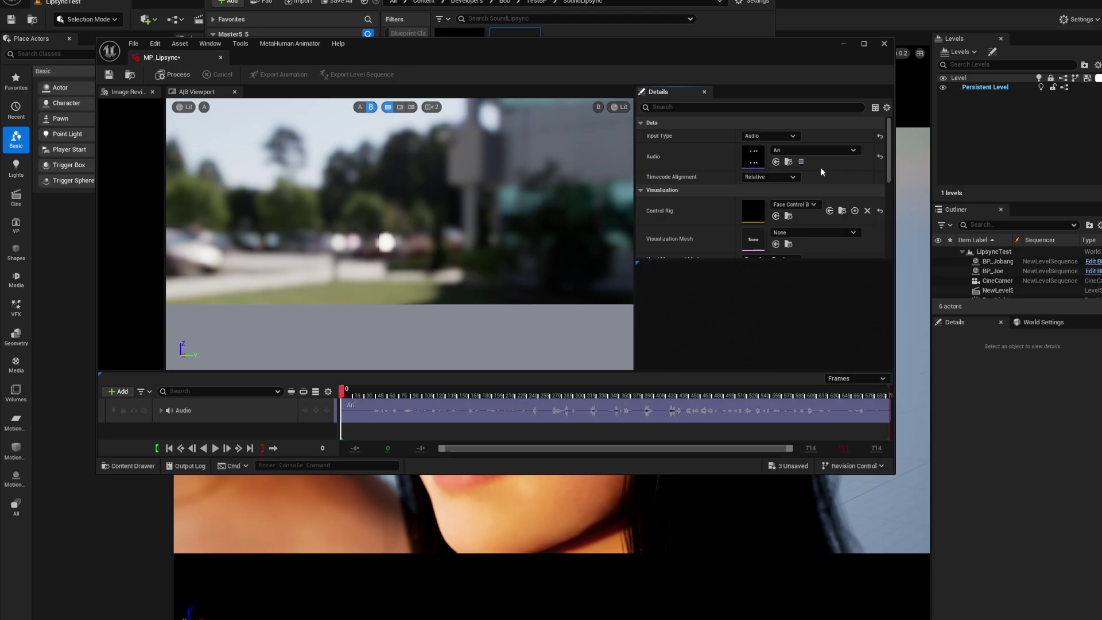
Set the performance's visualization mesh to Jobangles_01_FaceMesh and accept the switch to the audio clock source
drag(610, 52, 730, 287)
drag(842, 313, 742, 47)
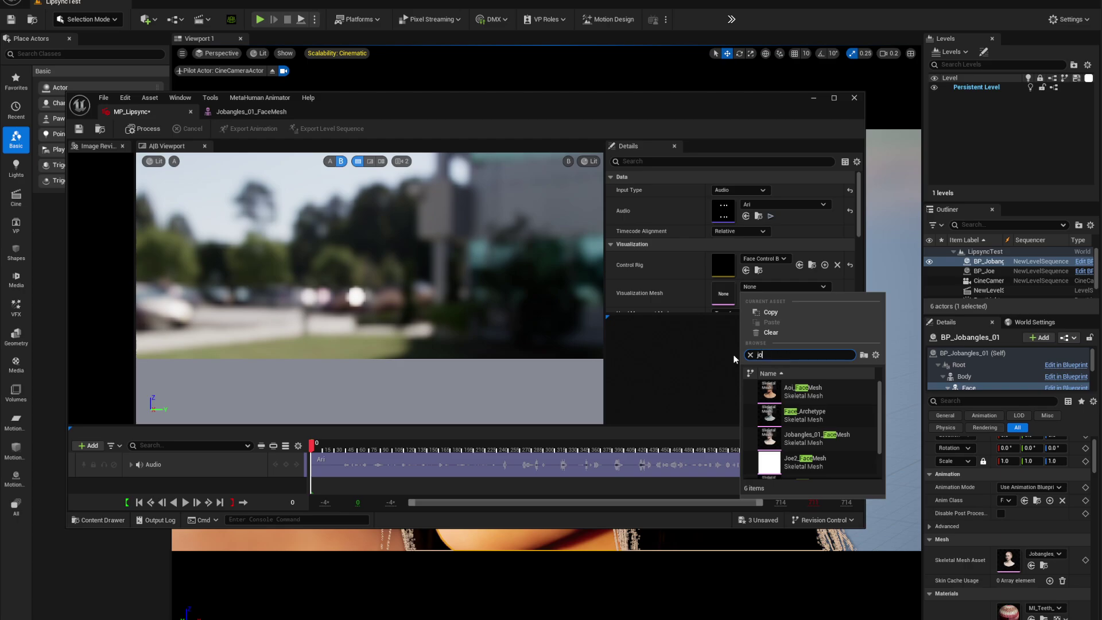
text(ban)
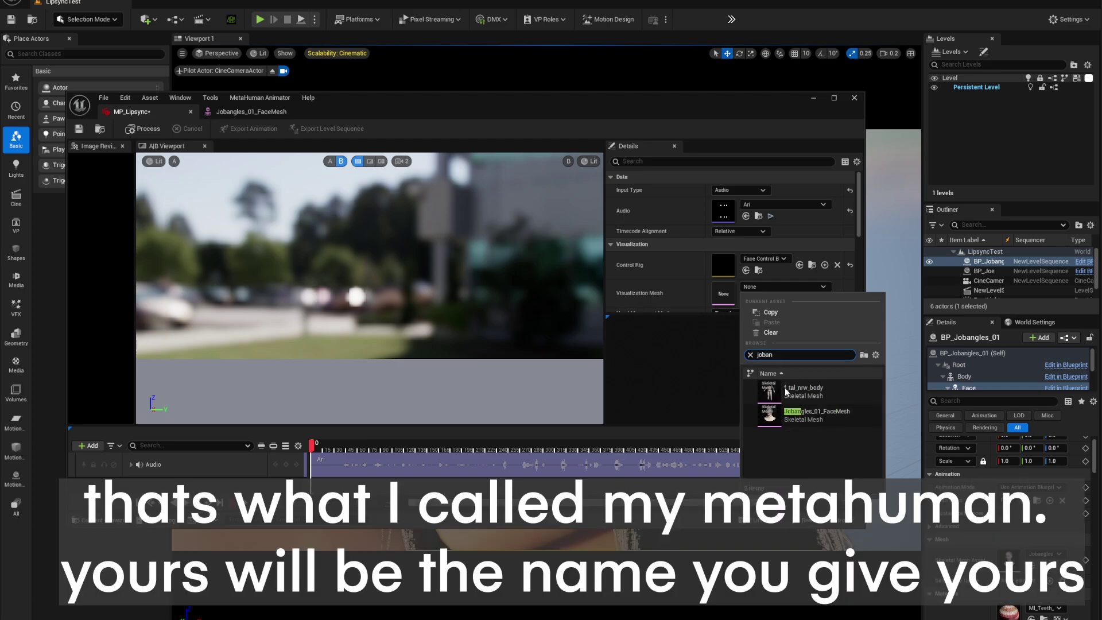
click(791, 419)
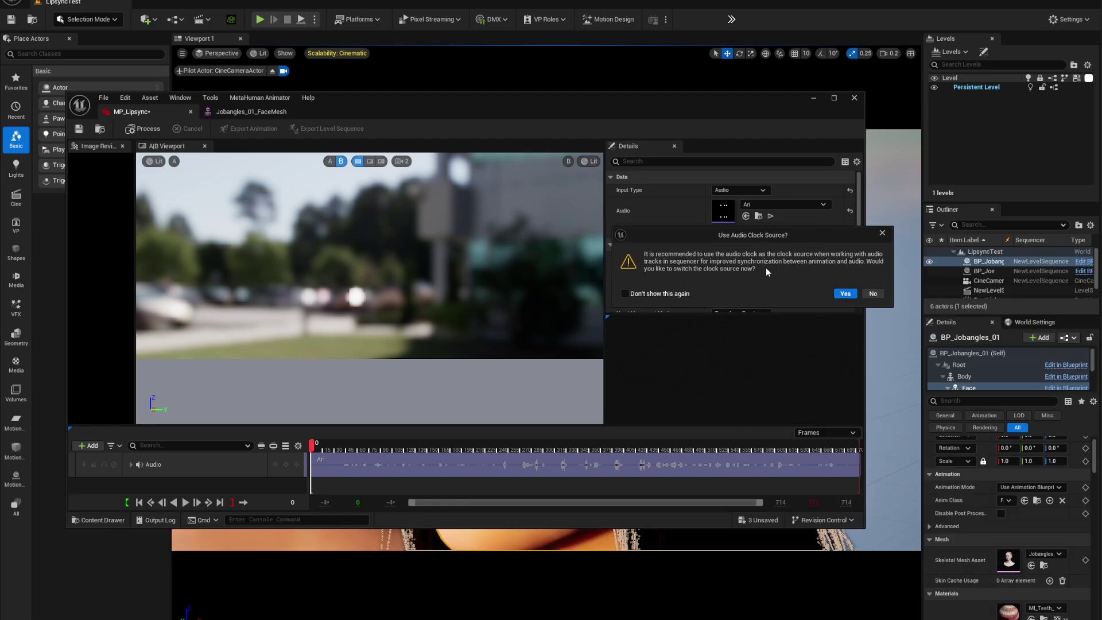
click(846, 293)
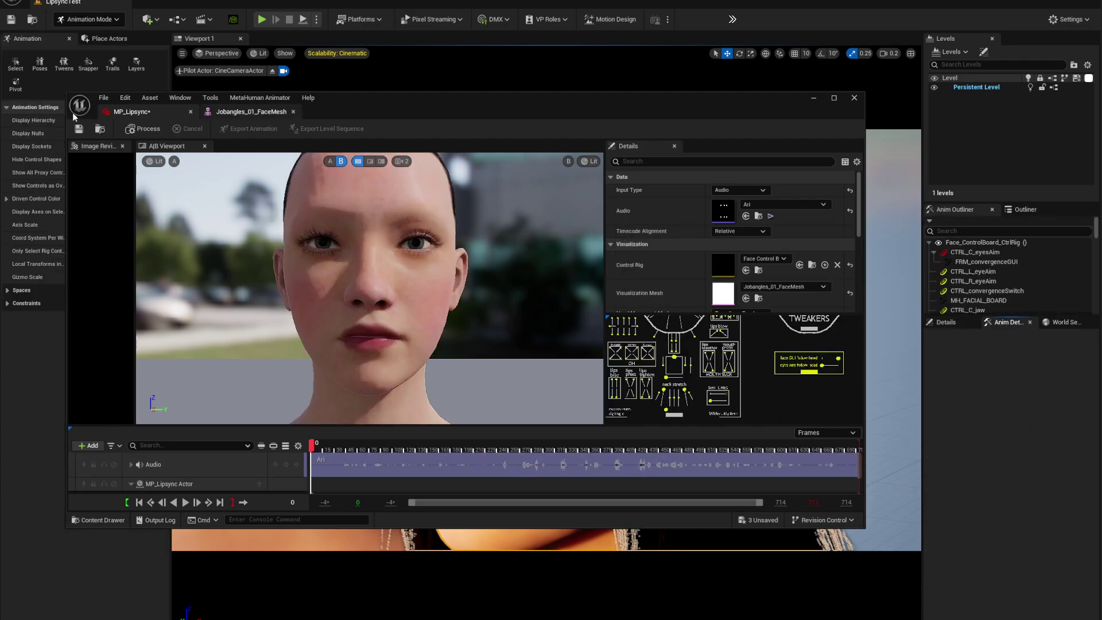
Process the audio performance and play back the generated facial animation, viewing the face from the front and side
click(143, 130)
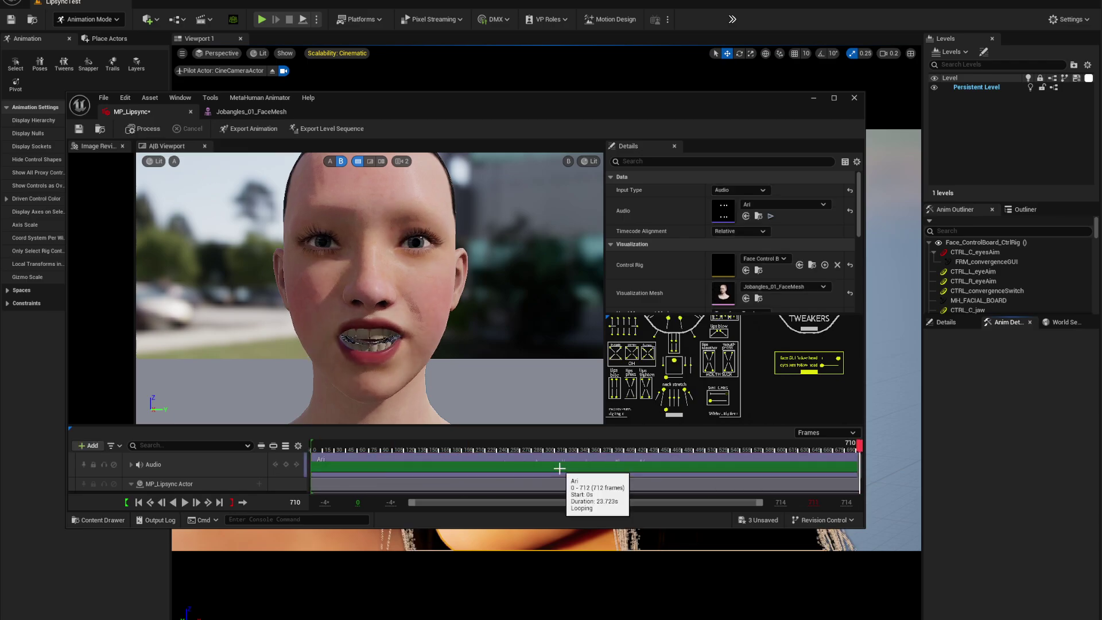
click(322, 450)
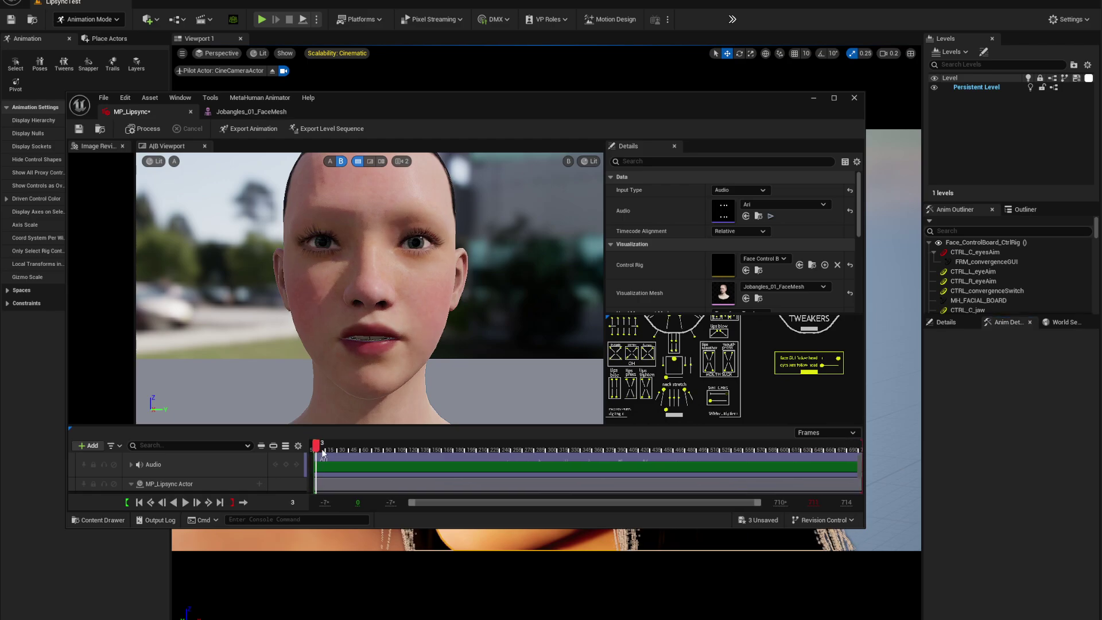
drag(322, 451, 334, 450)
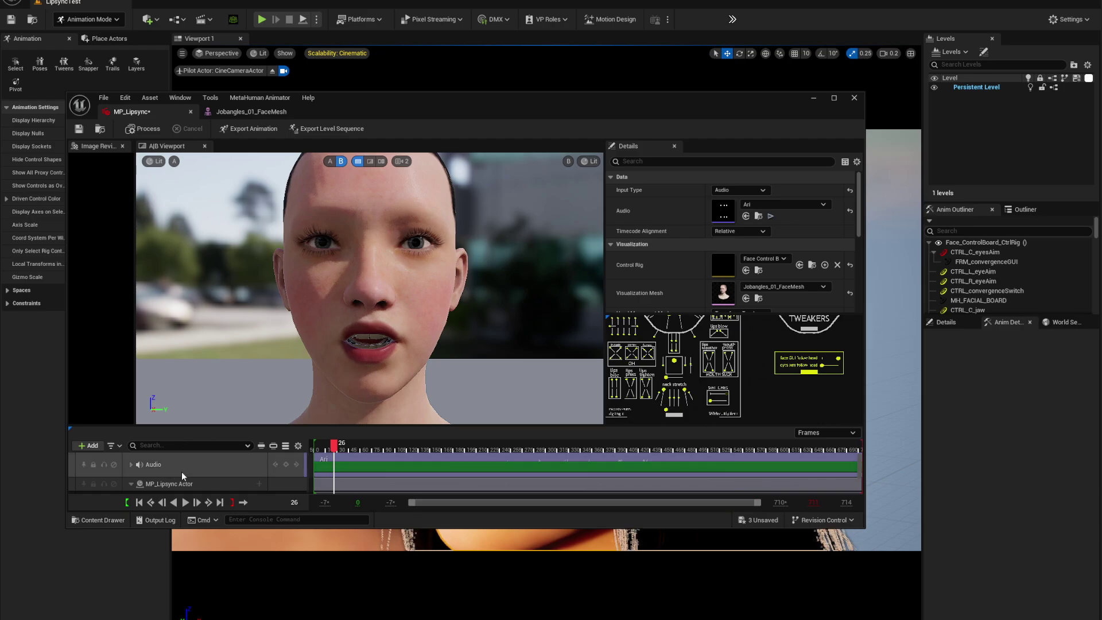
key(space)
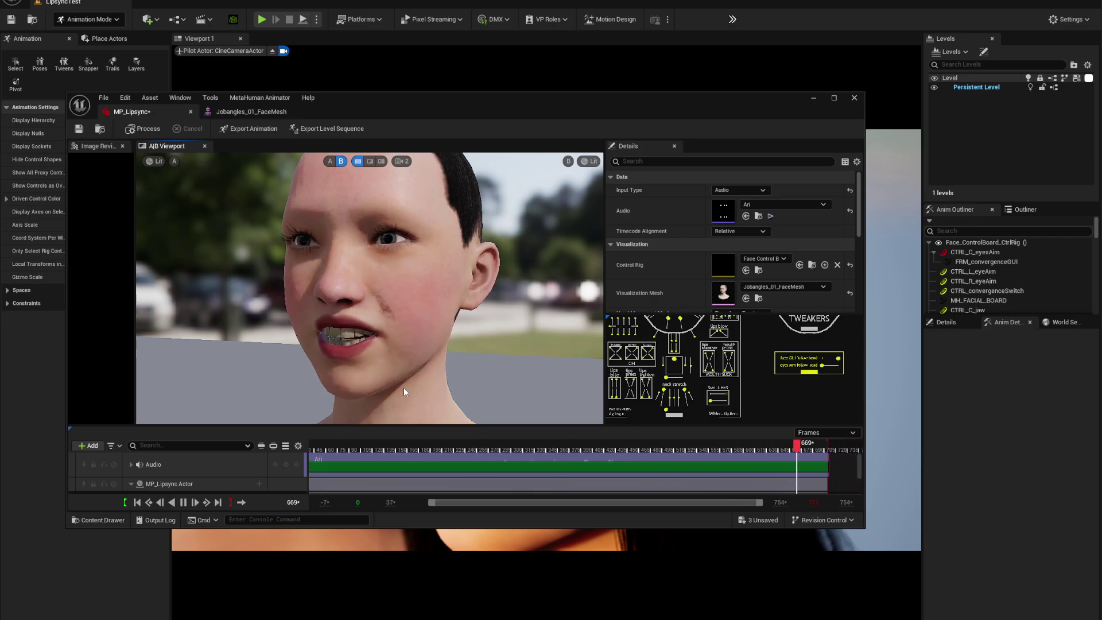
drag(381, 364, 371, 224)
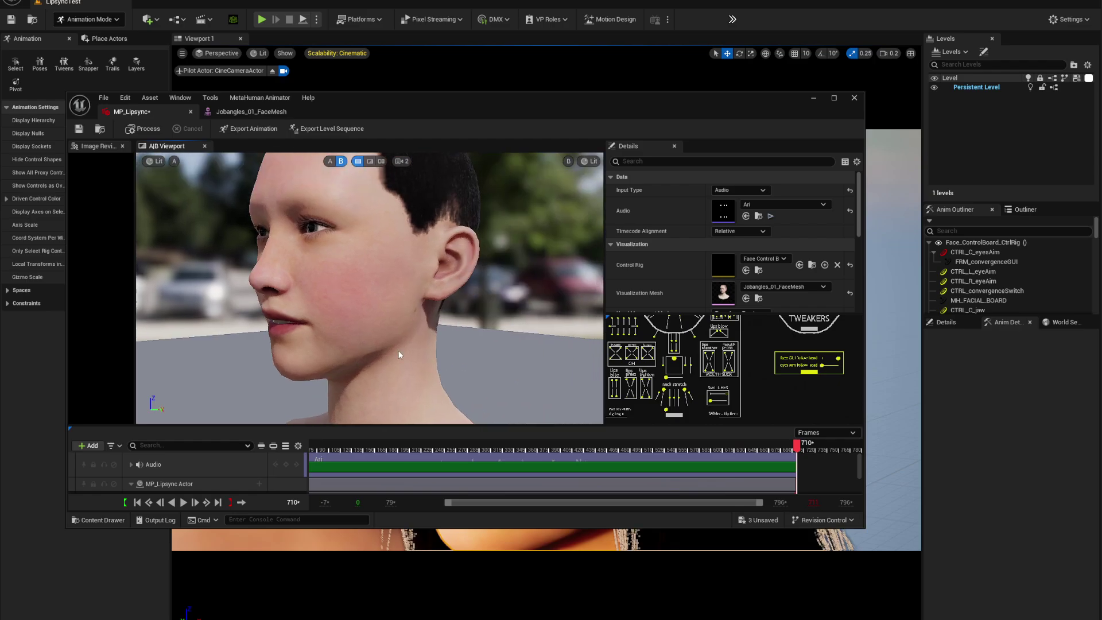
Export the processed animation to the TestBP folder as AS_LIPPYBRATest, keeping the default export settings
click(252, 128)
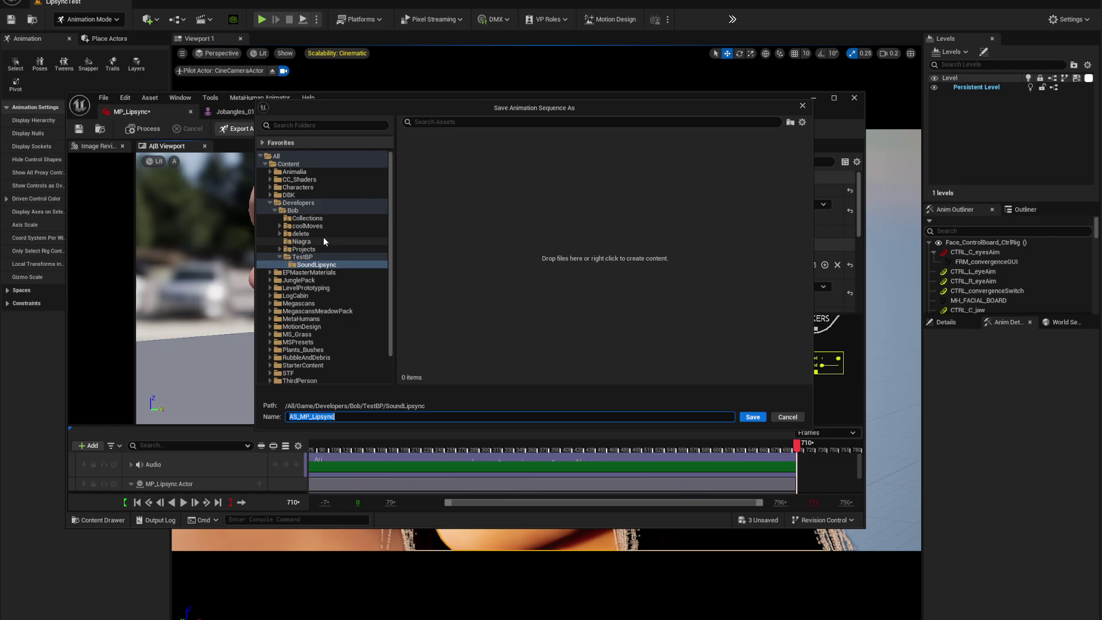
click(293, 210)
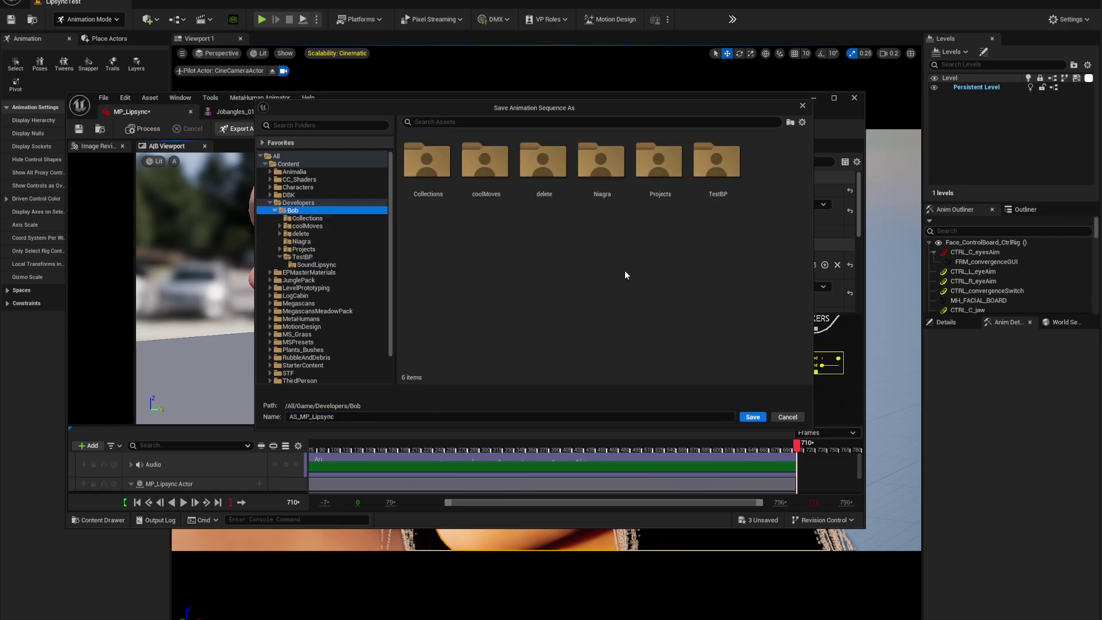
double_click(716, 164)
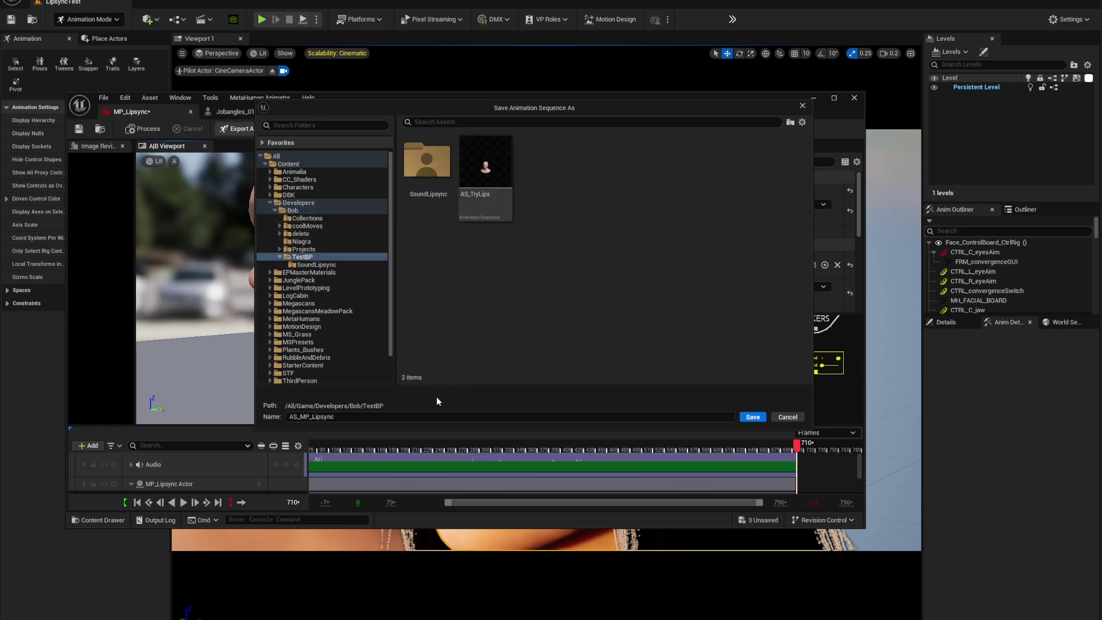
double_click(353, 418)
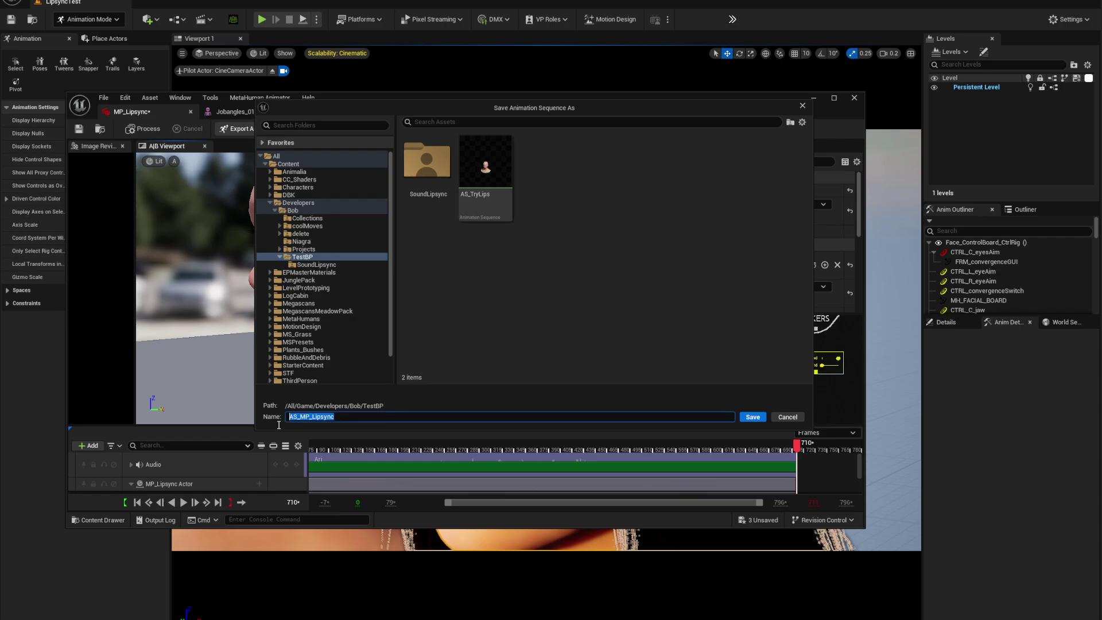
text(AS_LIPPYBRATest)
click(753, 417)
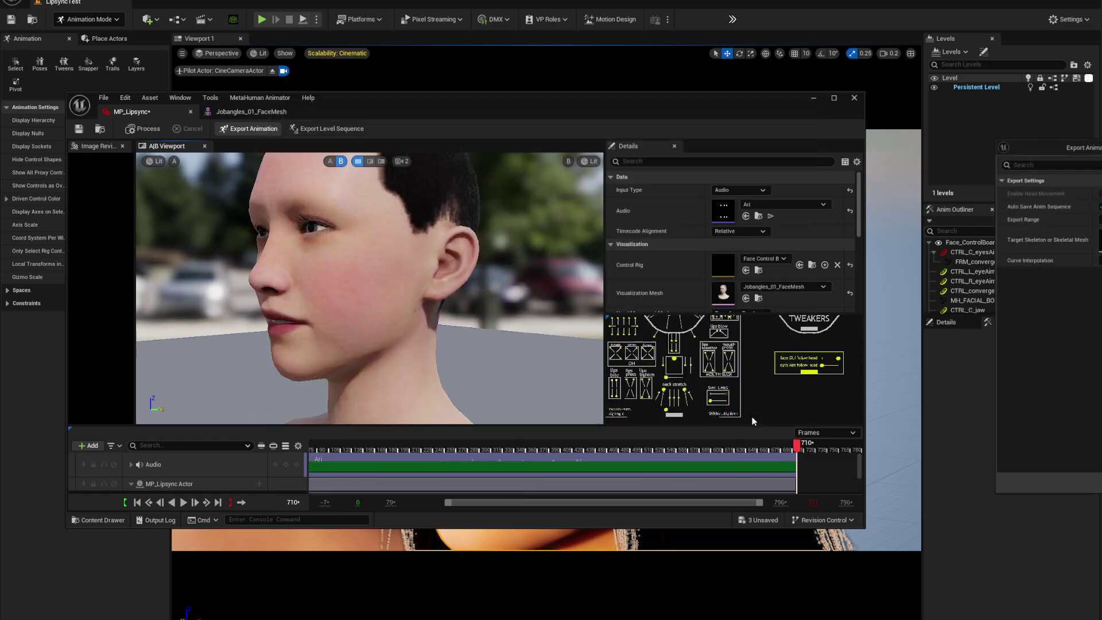
drag(568, 137, 572, 142)
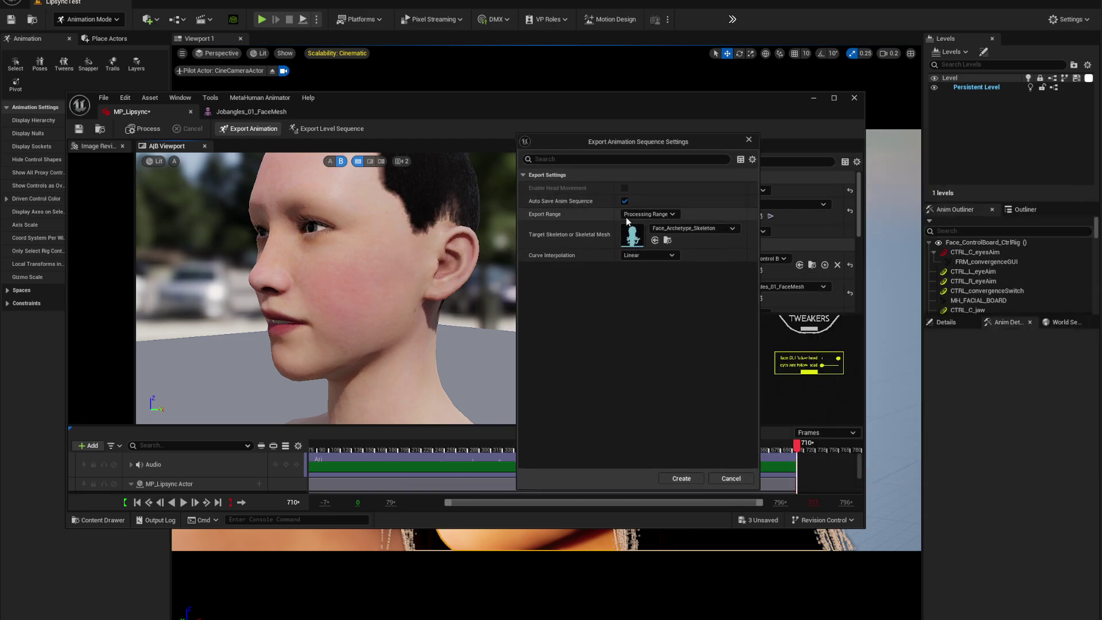
click(682, 479)
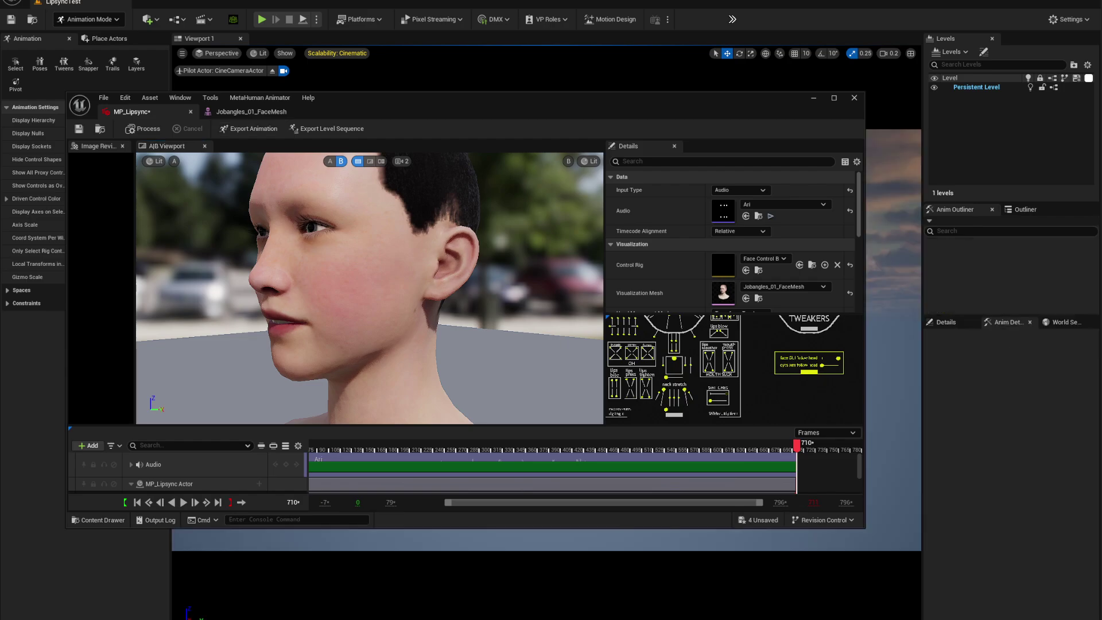
Close the MP_Lipsync editor and reposition the Sequencer window over the level viewport
drag(636, 109, 658, 136)
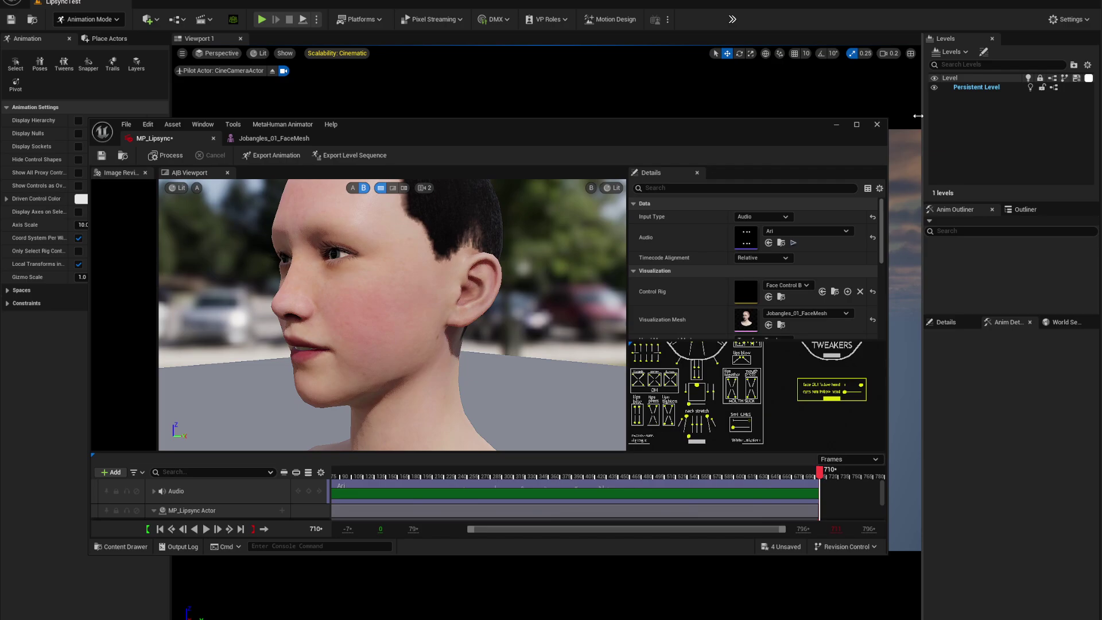
click(877, 124)
drag(777, 134, 833, 121)
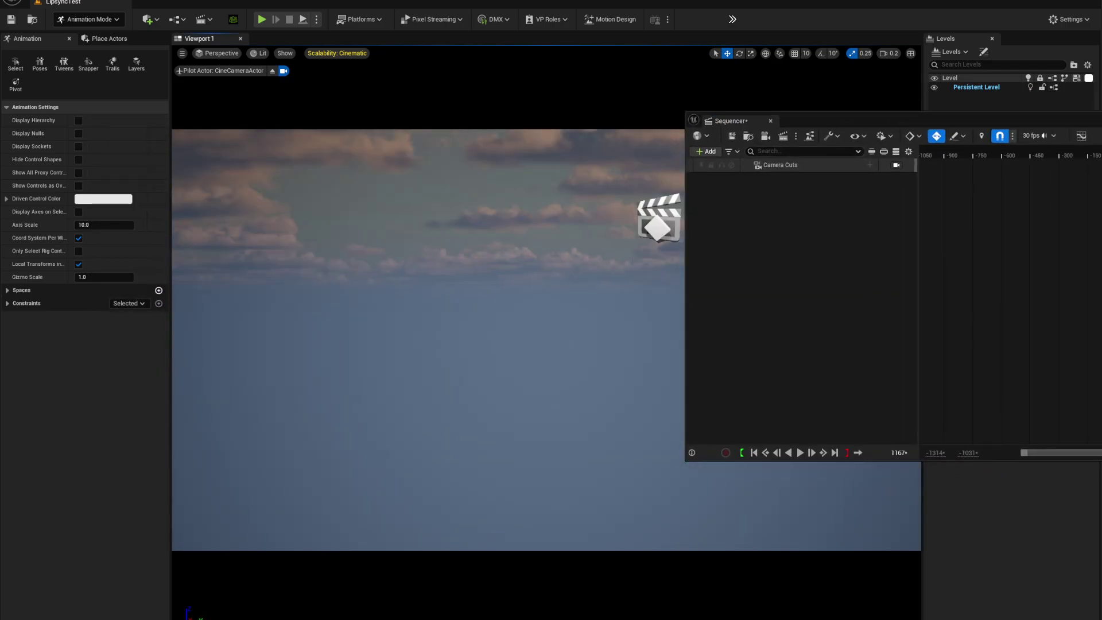
drag(989, 122, 658, 64)
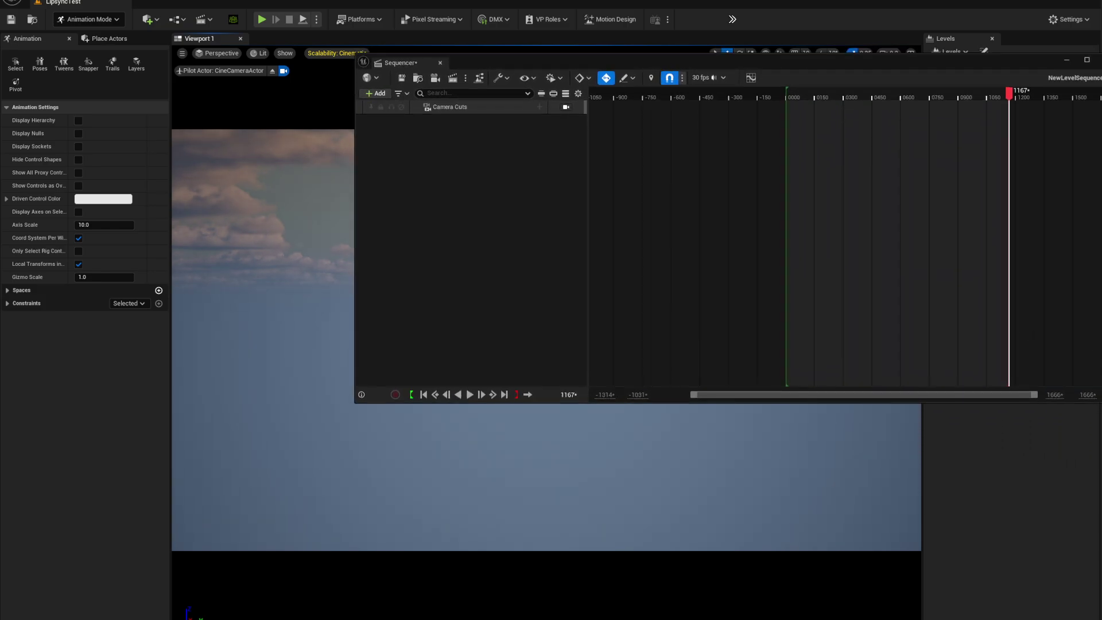
Find BP_Jobangles_01 in the MetaHumans/Jobangles_01 content folder and place it in the level
key(alt+Tab)
drag(560, 14, 615, 32)
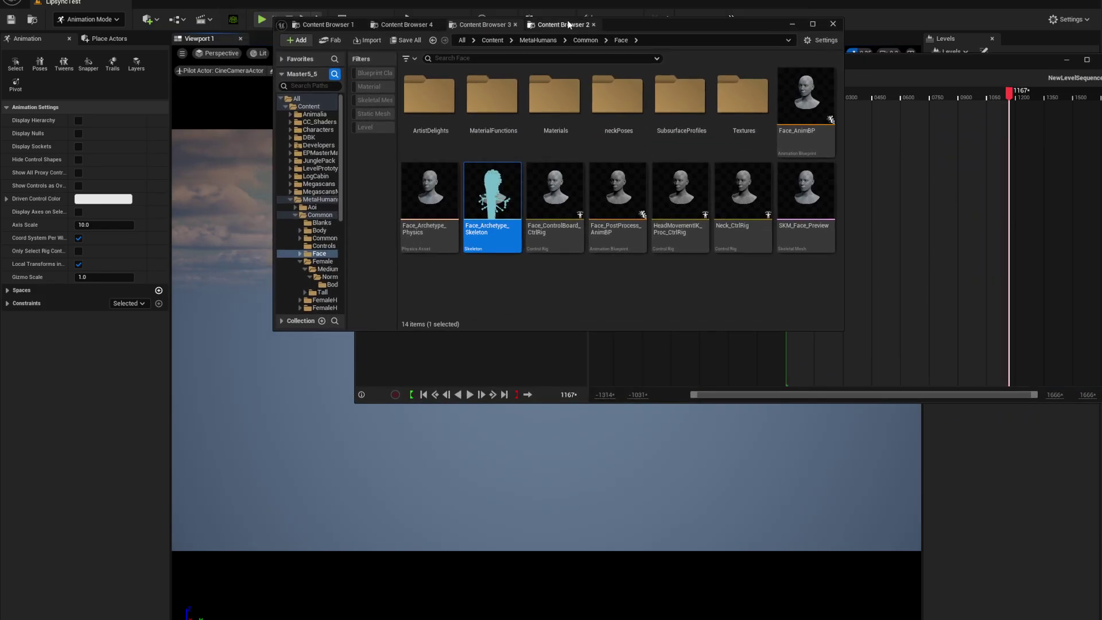
click(567, 28)
click(328, 26)
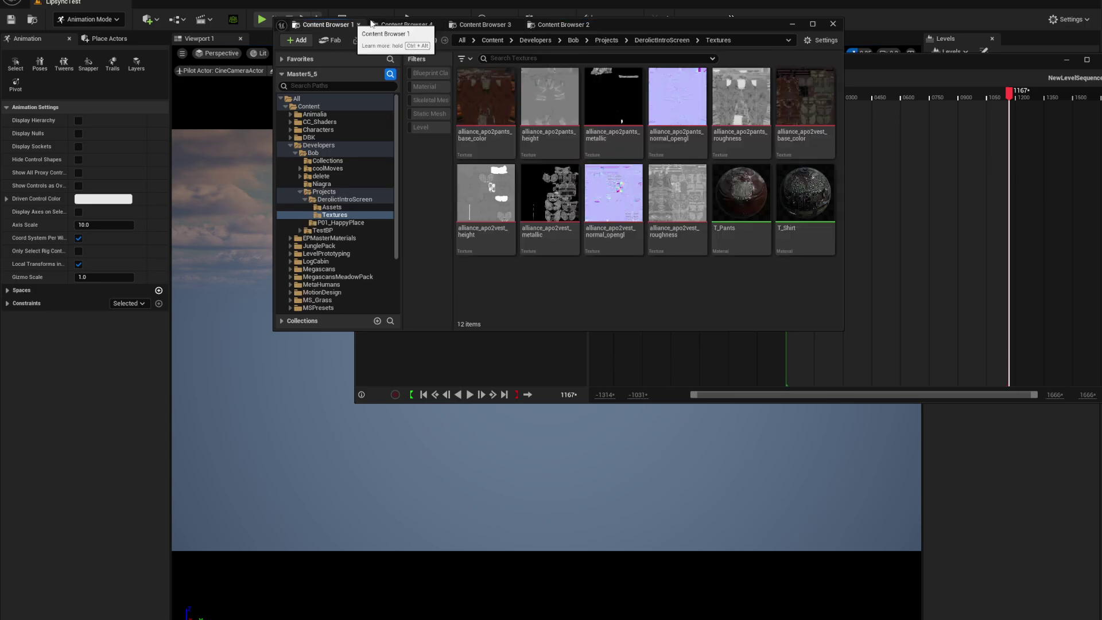
click(406, 25)
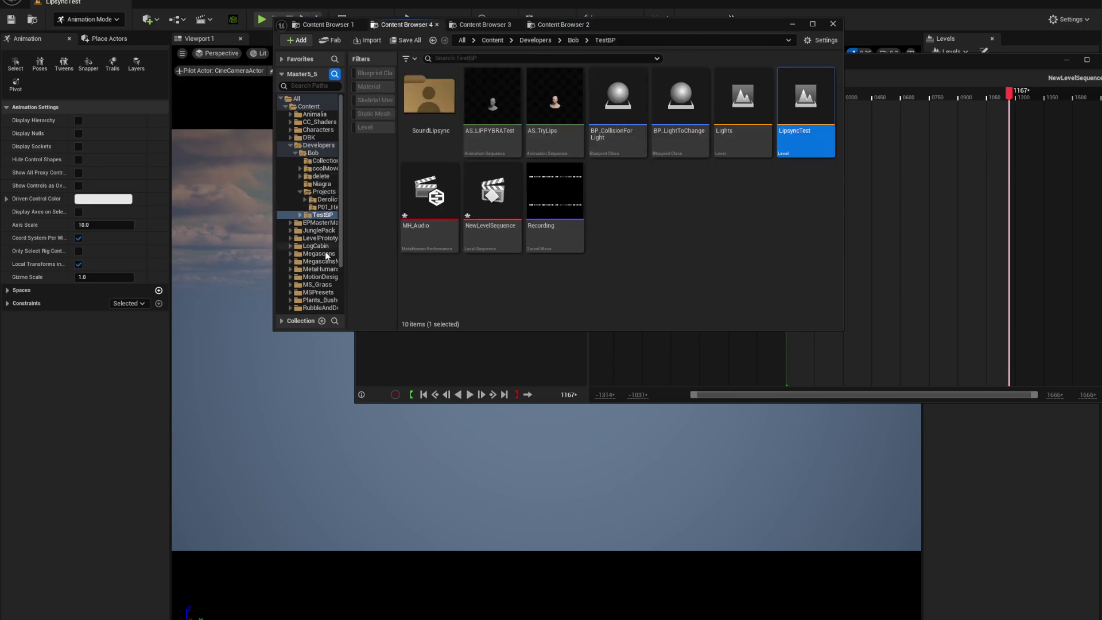
click(320, 270)
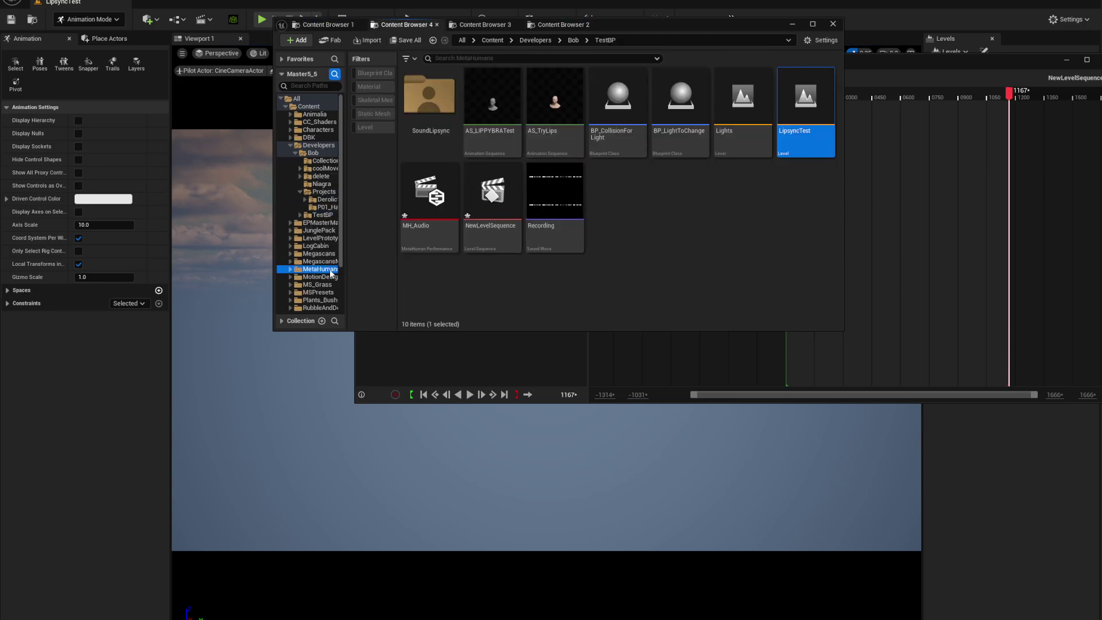
double_click(553, 96)
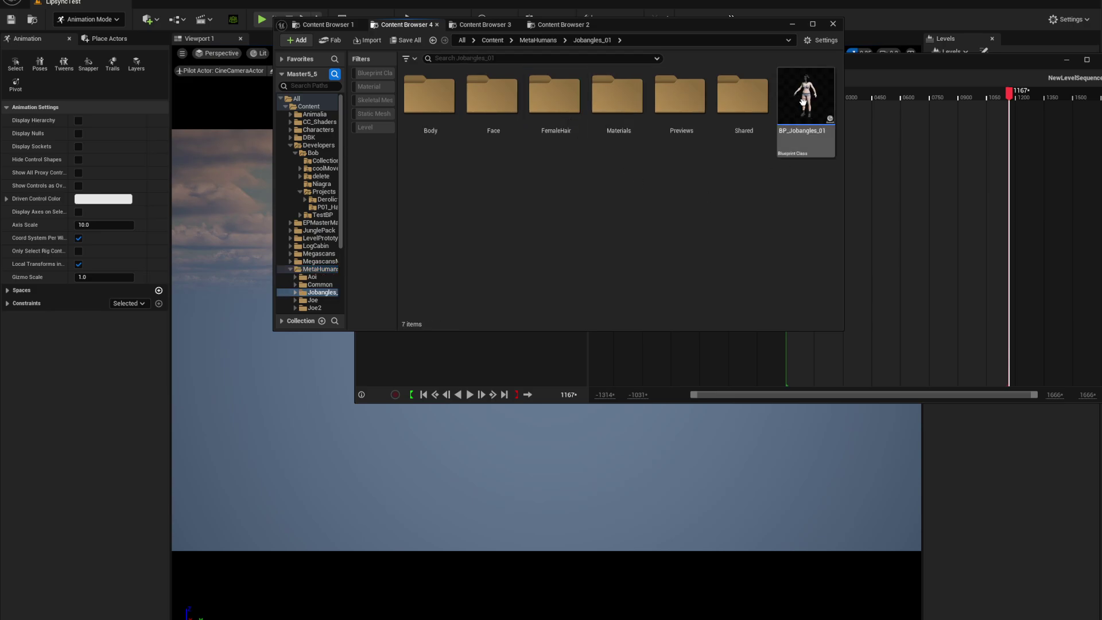
drag(806, 104, 520, 502)
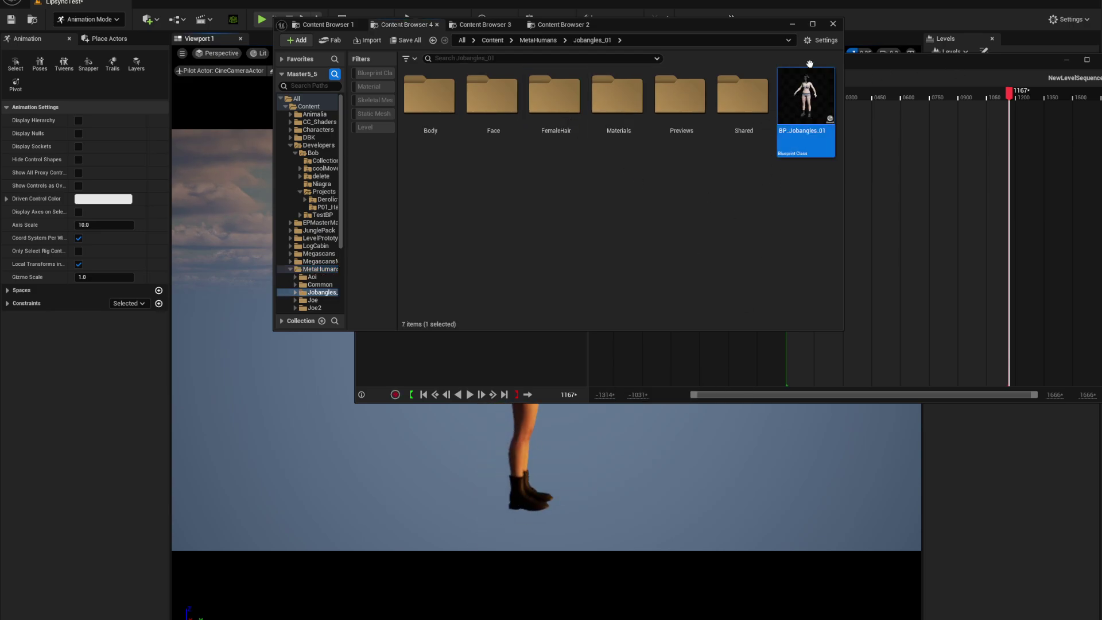
Clear the windows covering the viewport and reset the placed Jobangles MetaHuman's location to 0, 0, 0
drag(650, 23, 1101, 53)
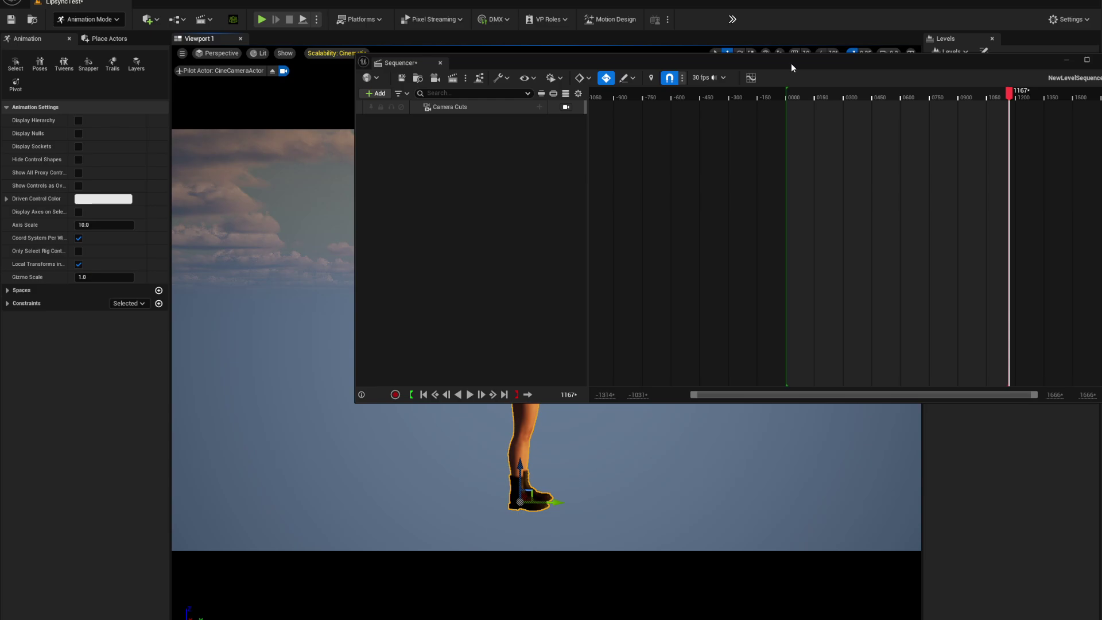
drag(792, 64, 1099, 76)
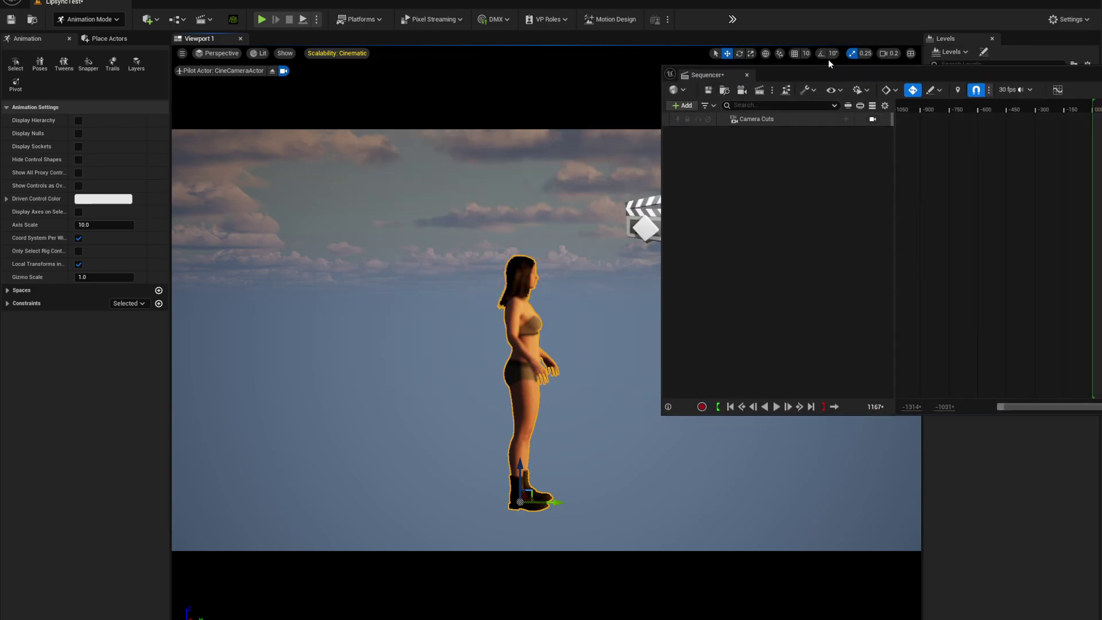
drag(831, 74, 1101, 91)
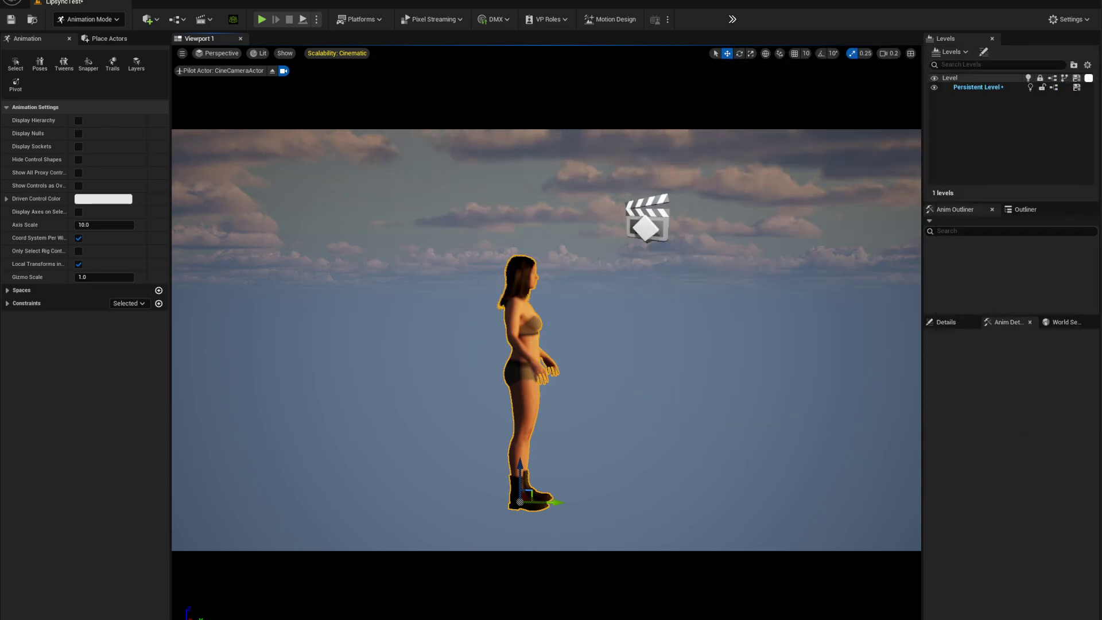
click(946, 322)
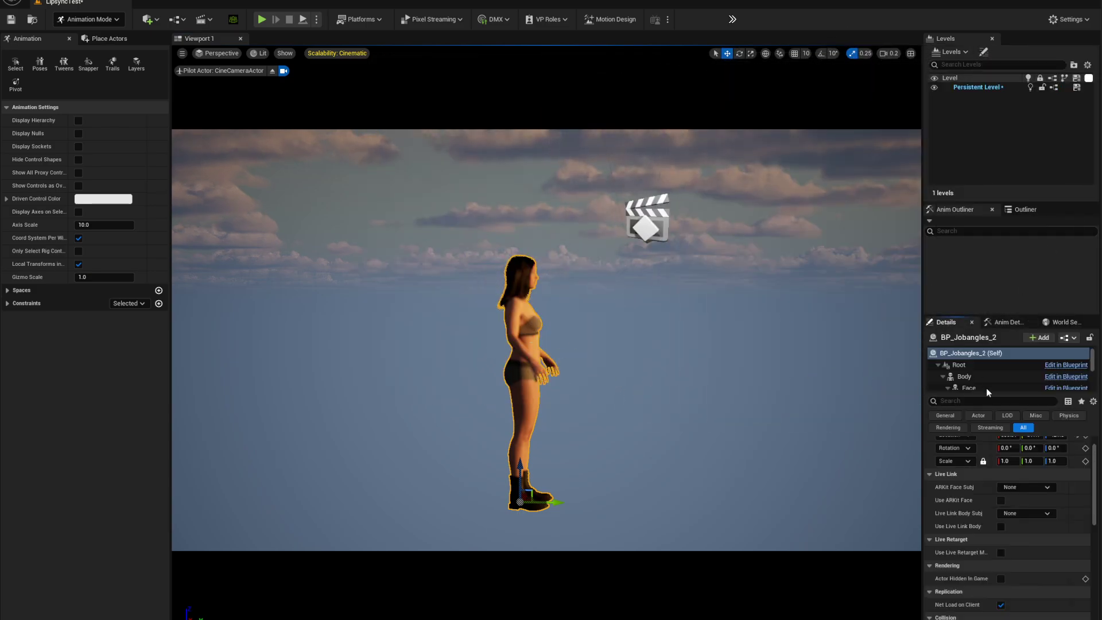
scroll(1068, 485, up, 1)
click(1076, 455)
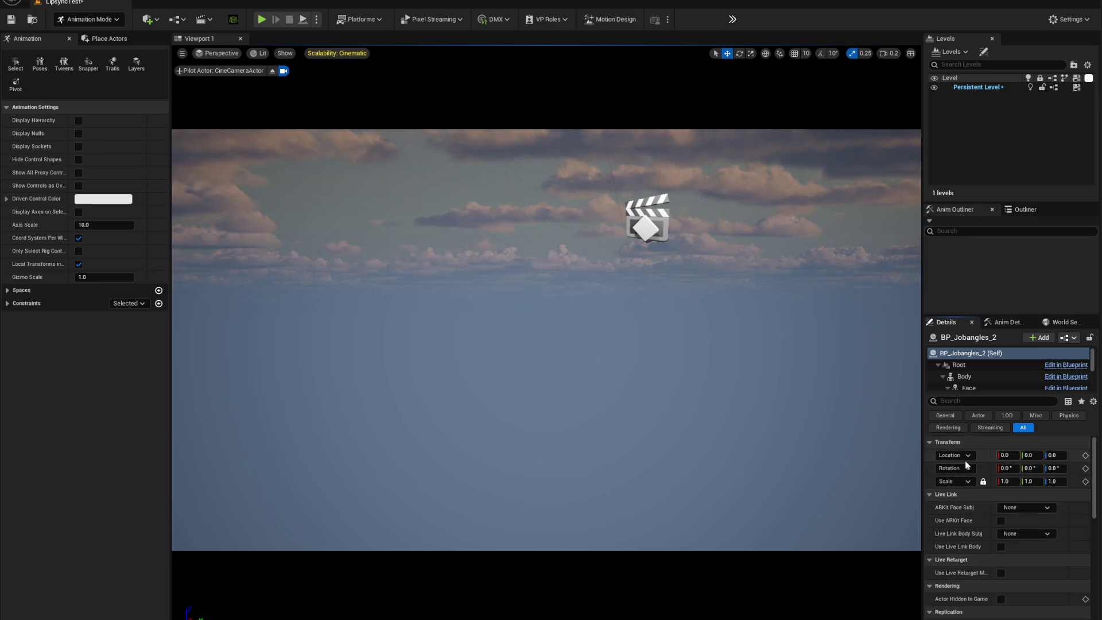
Delete BP_Joe and the extra female MetaHuman standing beside the newly placed Jobangles MetaHuman from the level
right_drag(595, 364, 539, 384)
key(f)
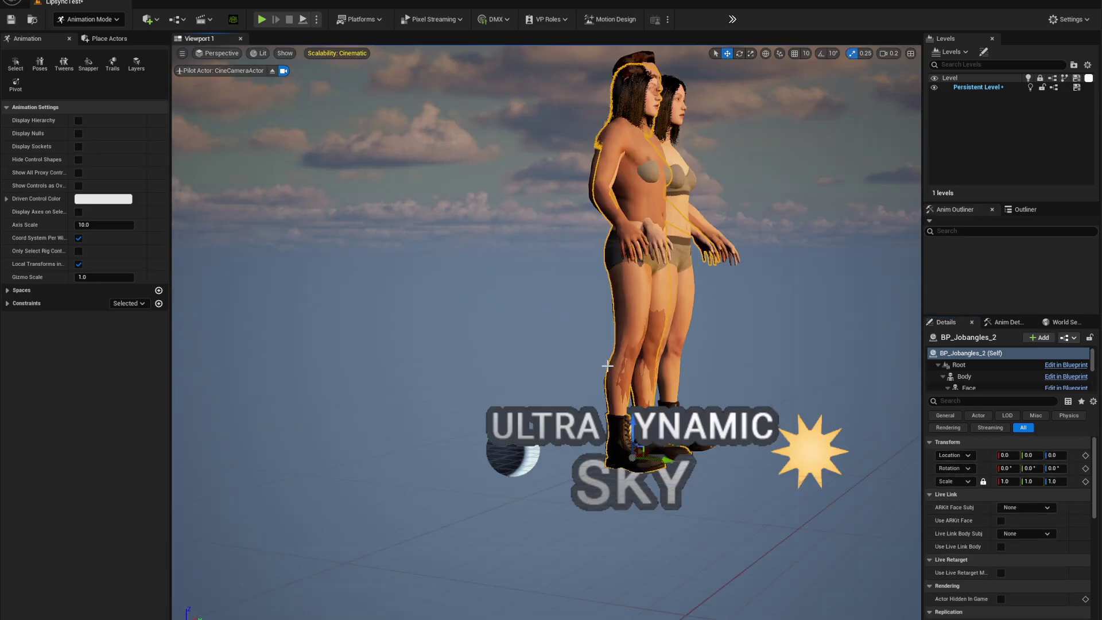
right_drag(649, 367, 537, 164)
scroll(564, 365, up, 3)
key(w)
key(d)
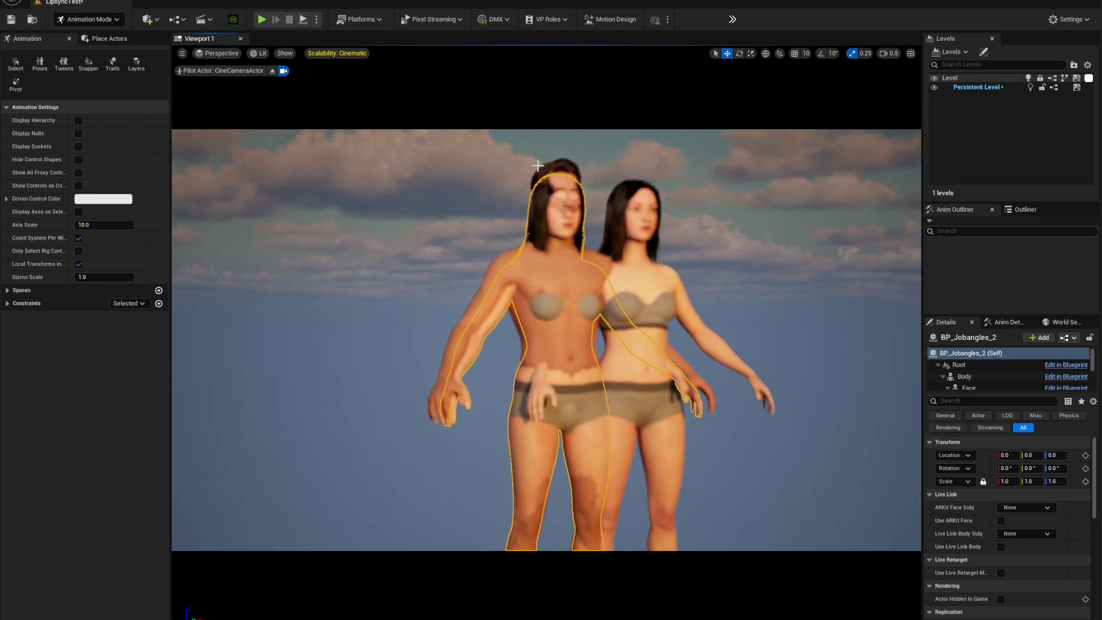
click(569, 170)
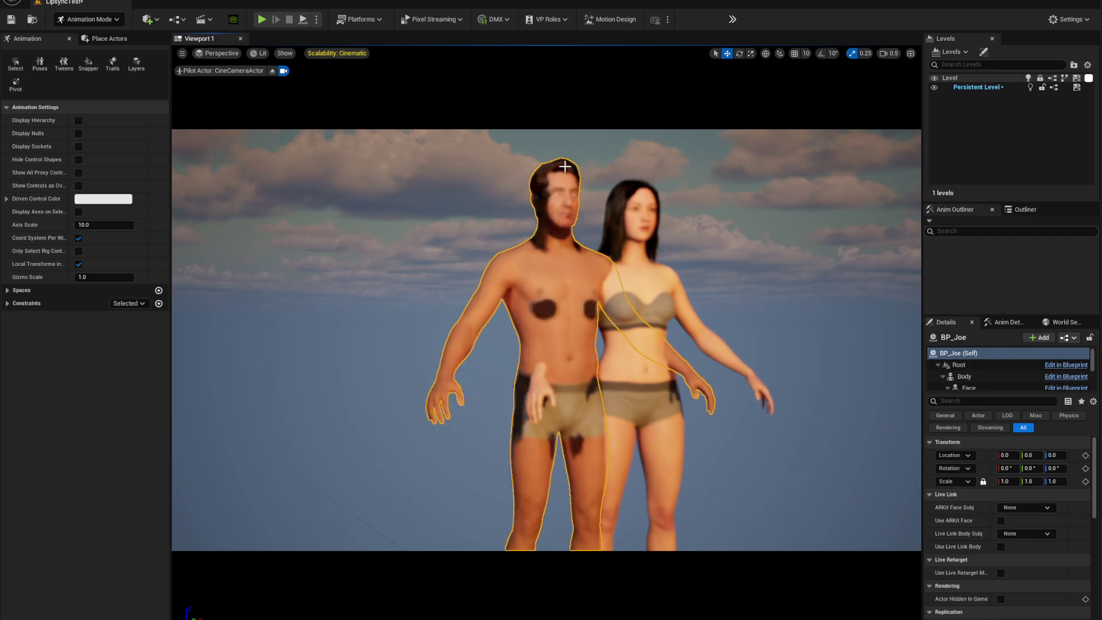
key(Delete)
click(649, 215)
key(Delete)
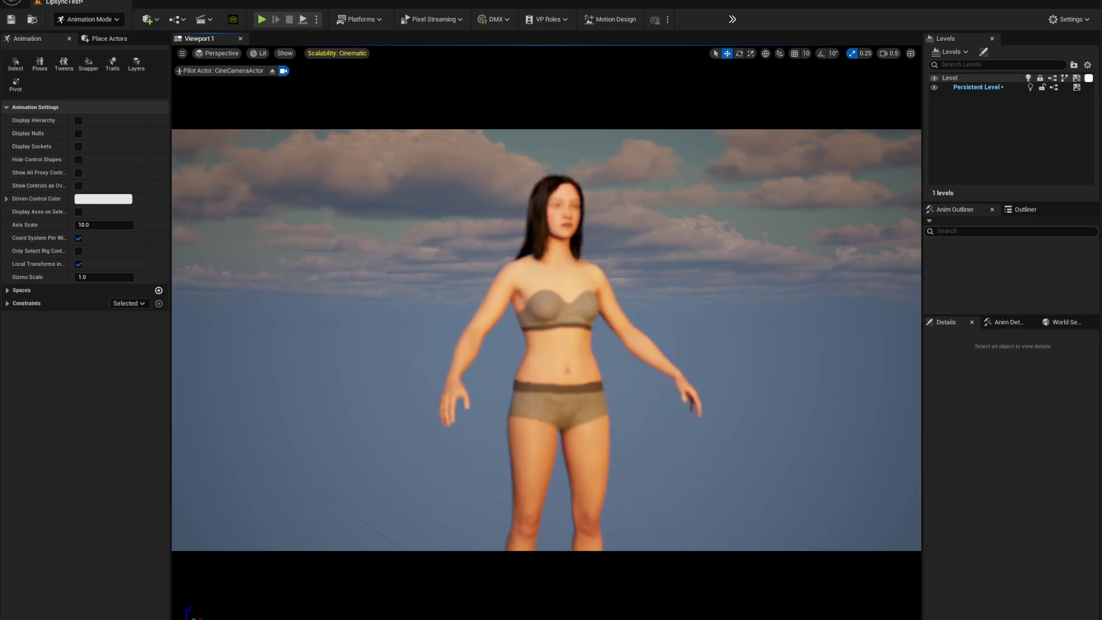
Select the remaining Jobangles MetaHuman and add it to the level sequence as an actor binding
click(560, 247)
drag(1101, 23, 727, 10)
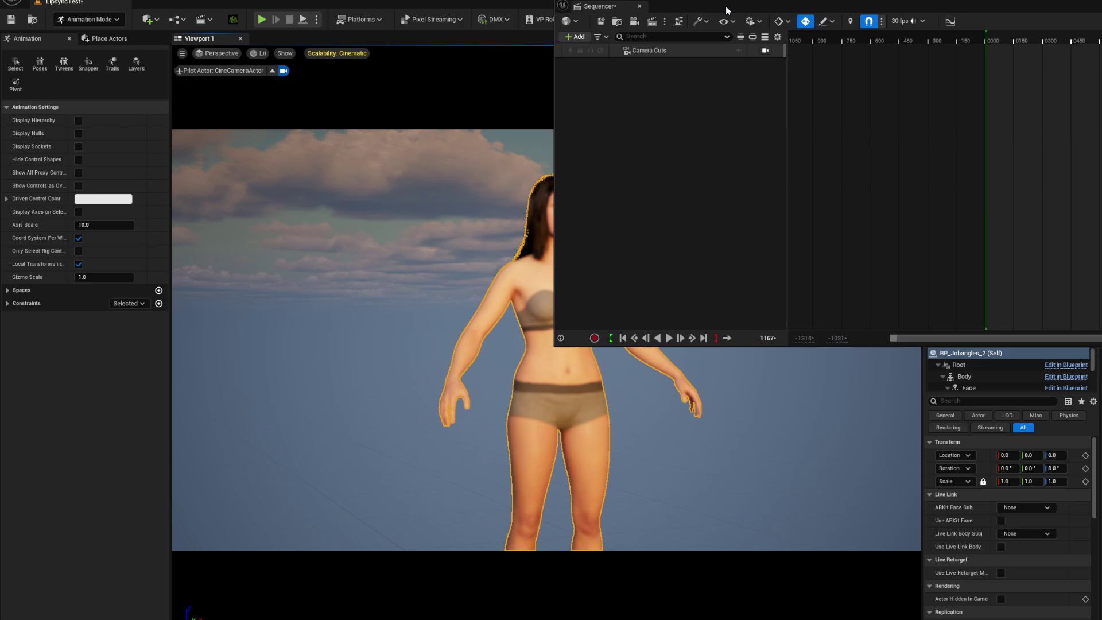
click(575, 37)
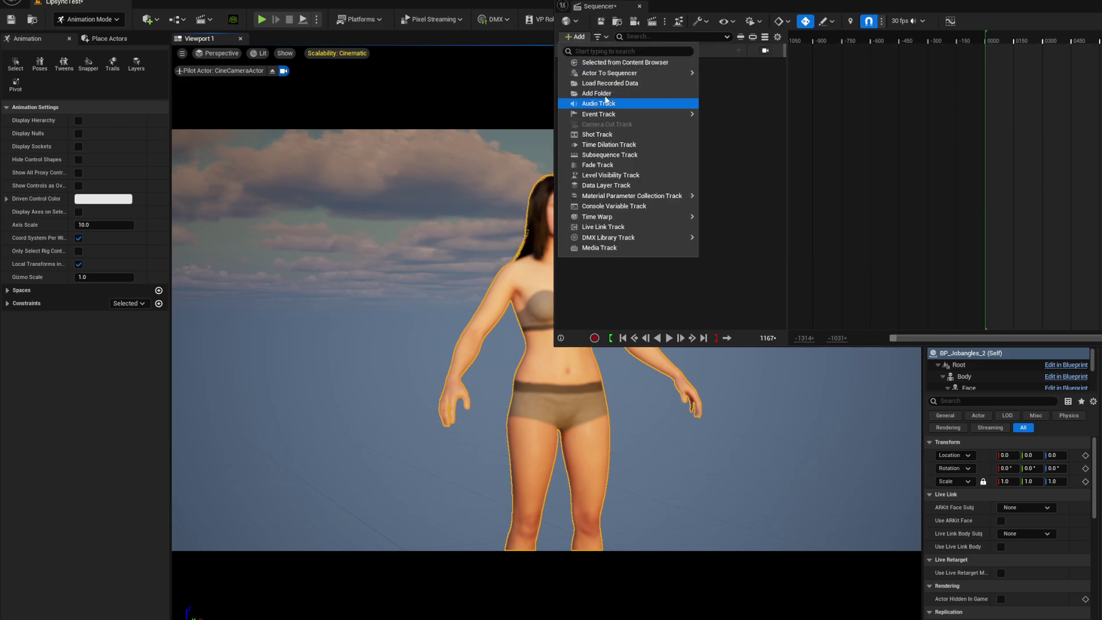
mouse_move(661, 73)
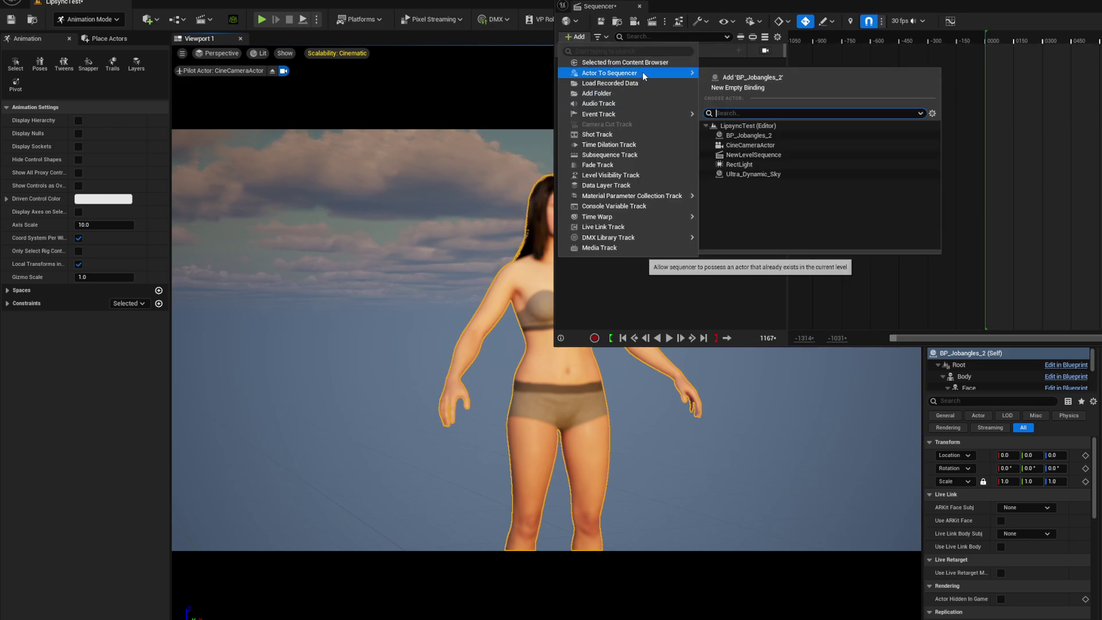
click(747, 81)
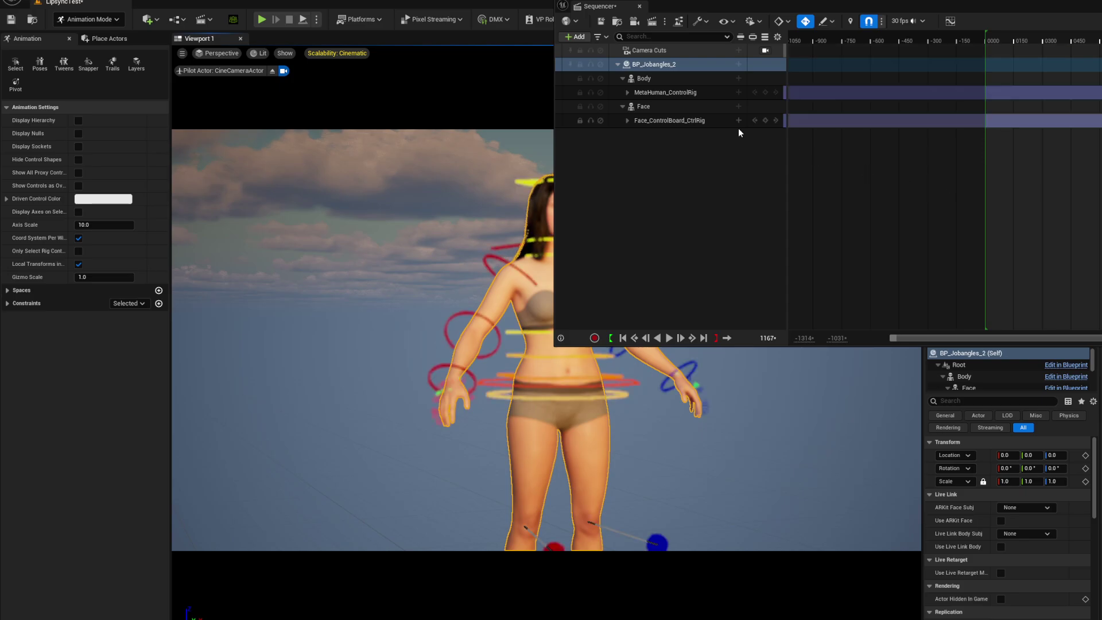
Delete the Face_ControlBoard_CtrlRig track from the MetaHuman's Face and return the playhead to frame 0
click(653, 122)
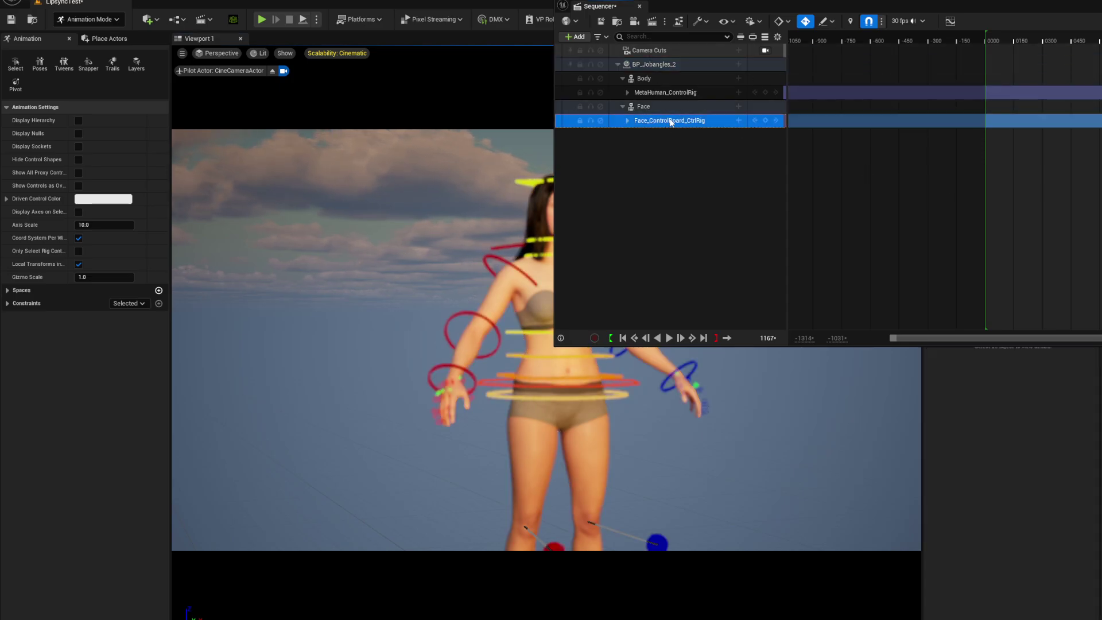
key(Delete)
click(623, 339)
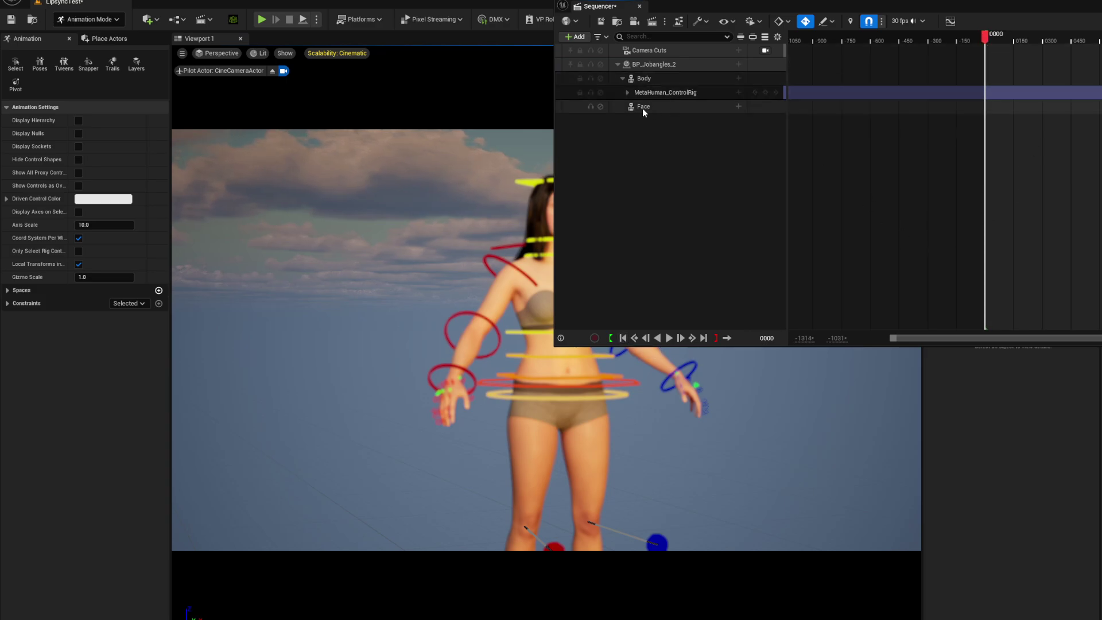
Add the AS_LIPPYBRATest animation sequence to the Face track of BP_Jobangles_2
click(739, 107)
mouse_move(854, 148)
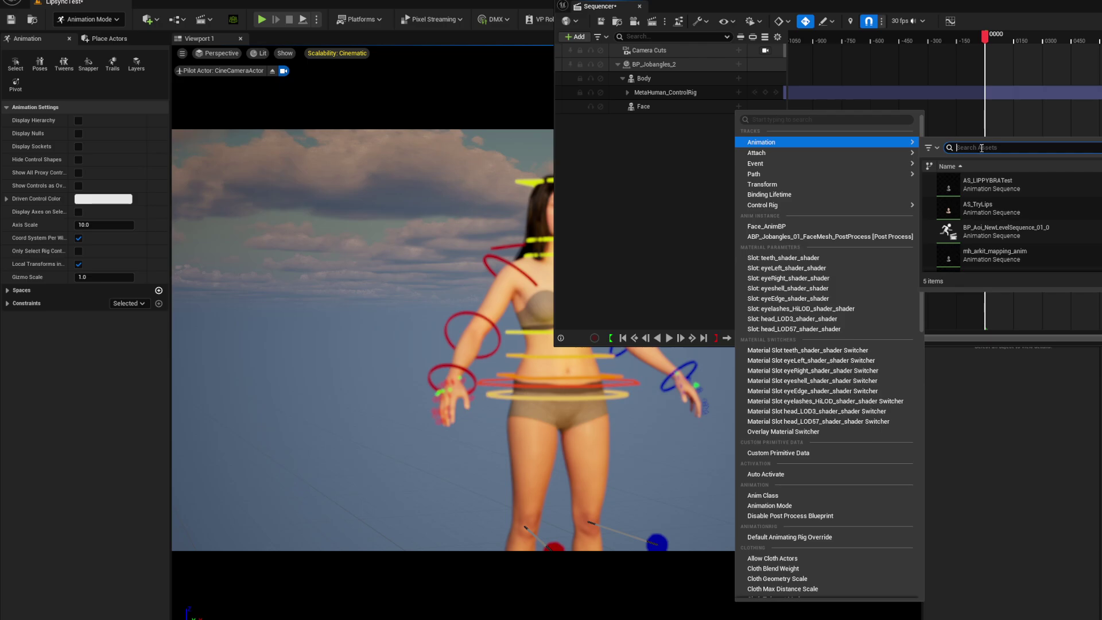
click(980, 193)
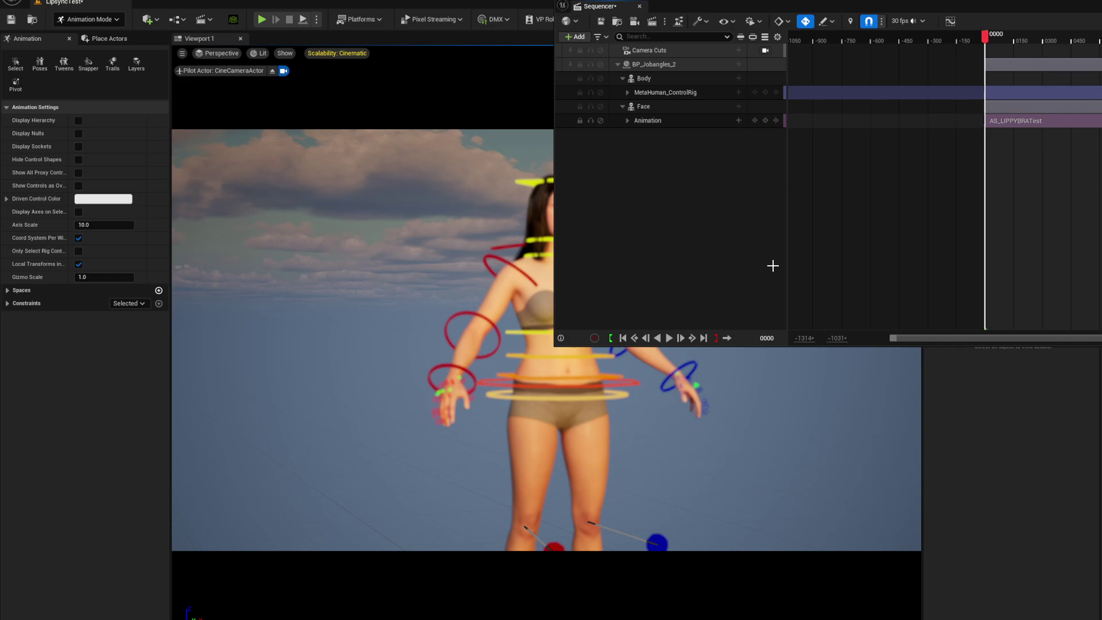
Stop piloting the CineCameraActor and frame the Jobangles MetaHuman's face up close, clear of the Sequencer window
drag(701, 12, 802, 51)
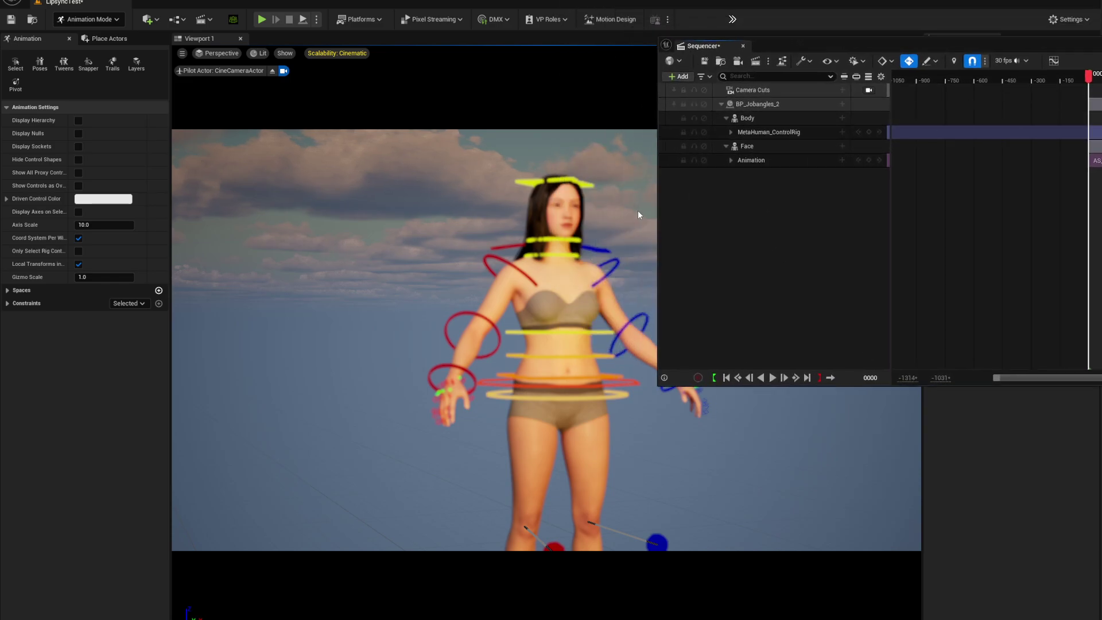
key(w)
mouse_move(638, 215)
right_down()
mouse_move(655, 217)
mouse_move(655, 195)
mouse_move(648, 216)
mouse_move(641, 195)
mouse_move(639, 214)
right_up()
key(d)
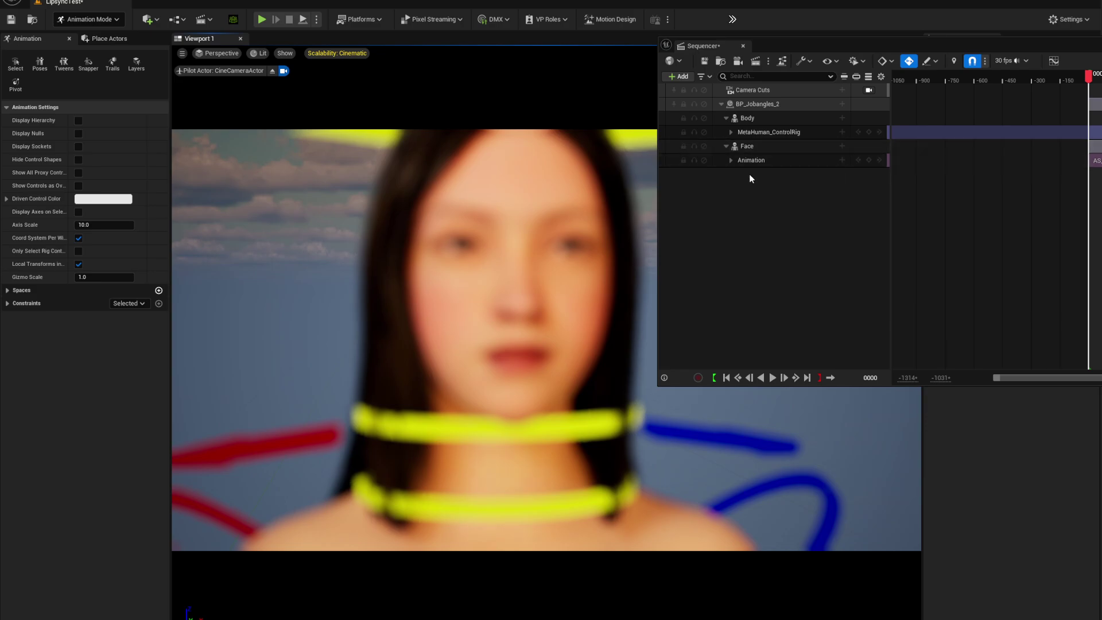
right_drag(525, 304, 525, 310)
key(e)
key(s)
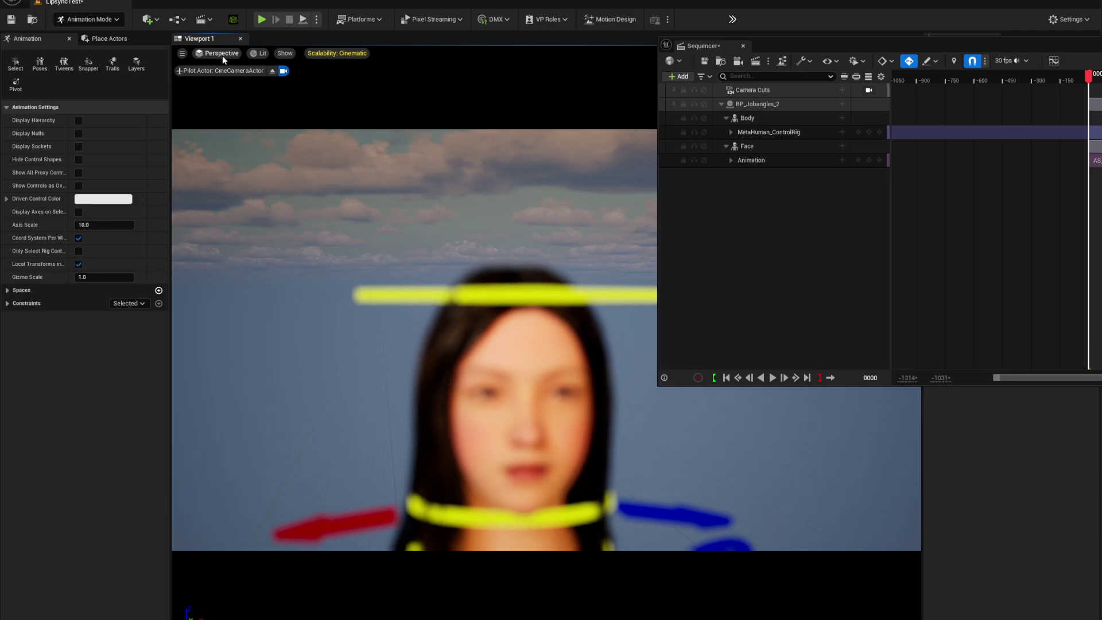
click(273, 71)
key(w)
right_drag(525, 310, 526, 308)
key(q)
key(w)
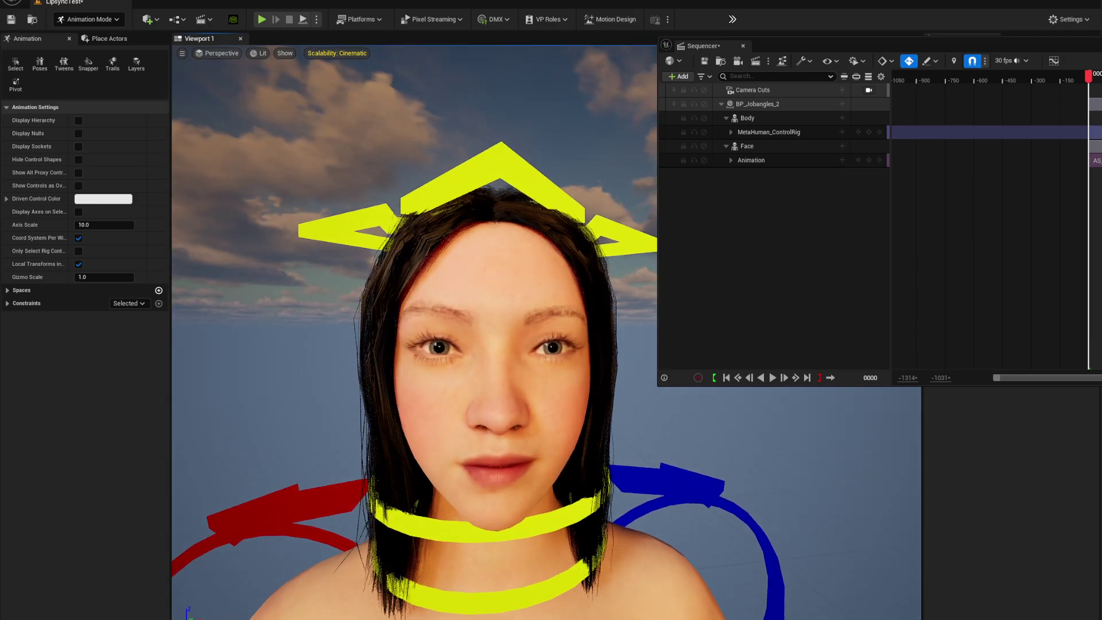
Play the opening of the sequence to check the facial animation, then shift the Sequencer window to expose its timeline
key(space)
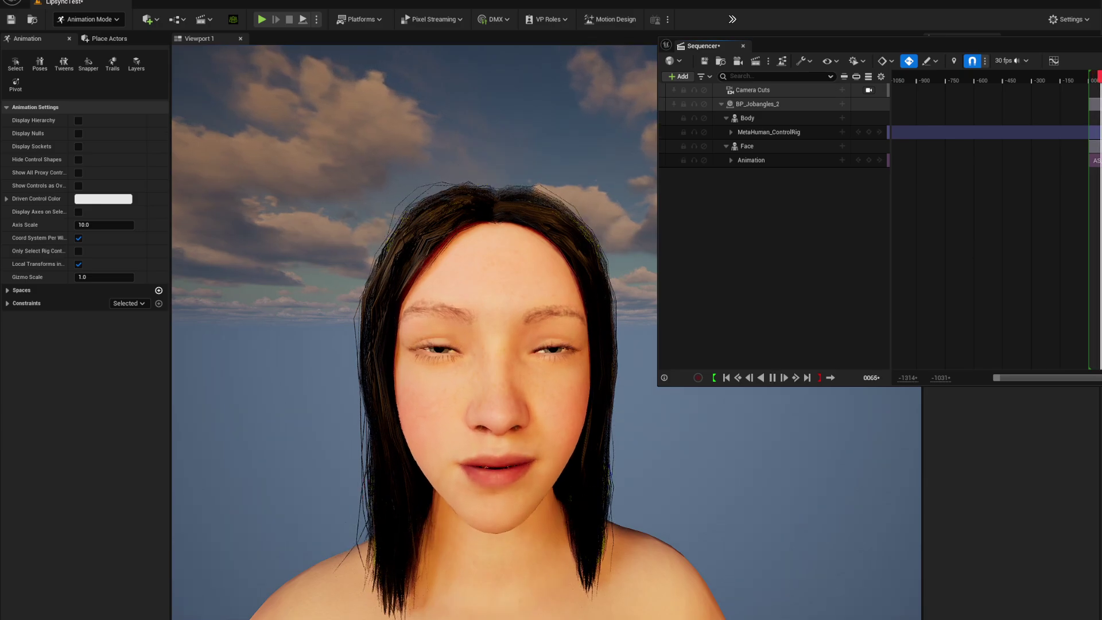
key(space)
drag(1094, 46, 839, 21)
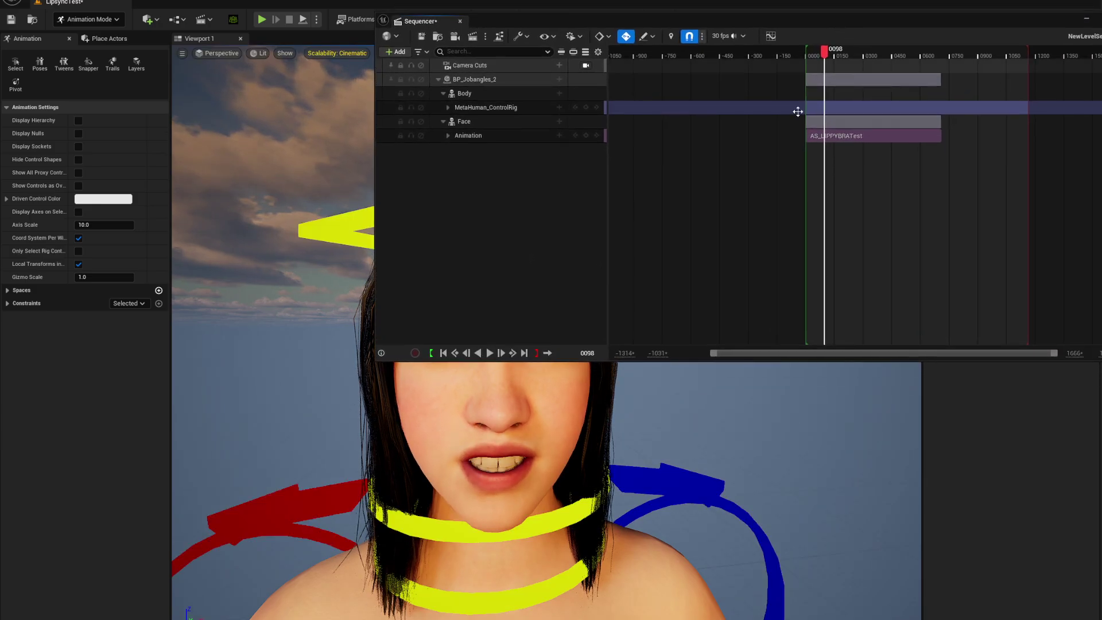
Return the playhead to the sequence start and add an audio track
click(443, 353)
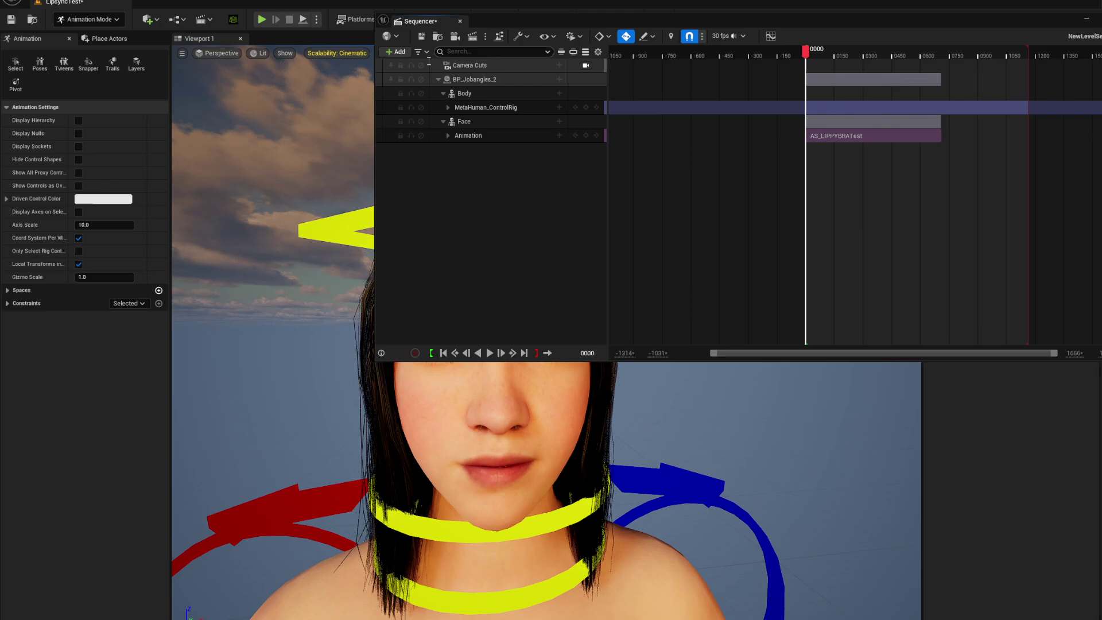
click(397, 52)
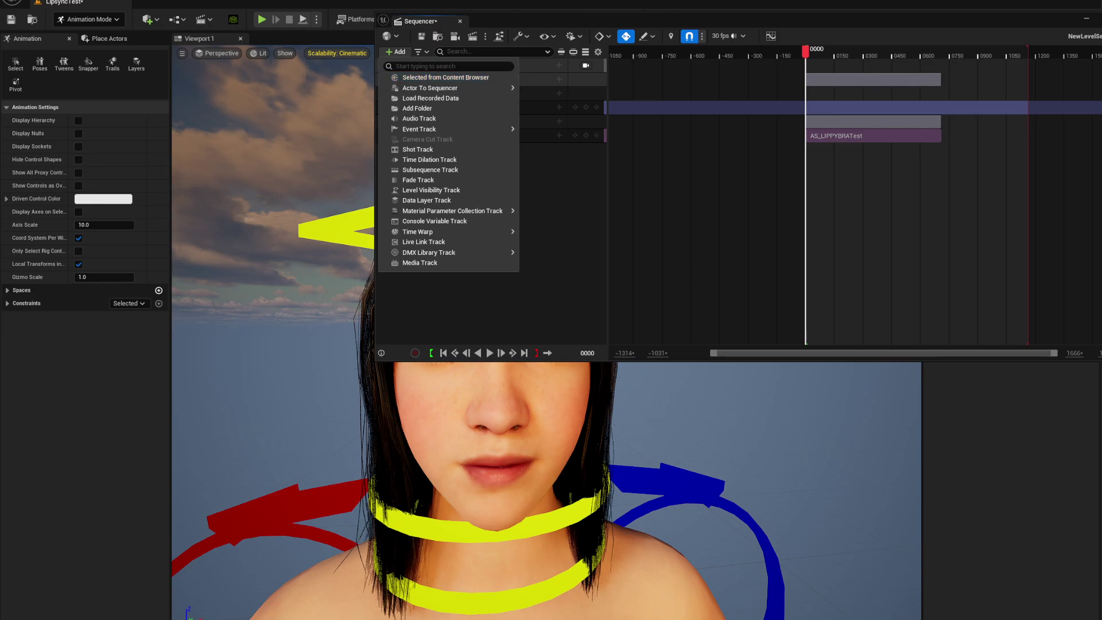
text(au)
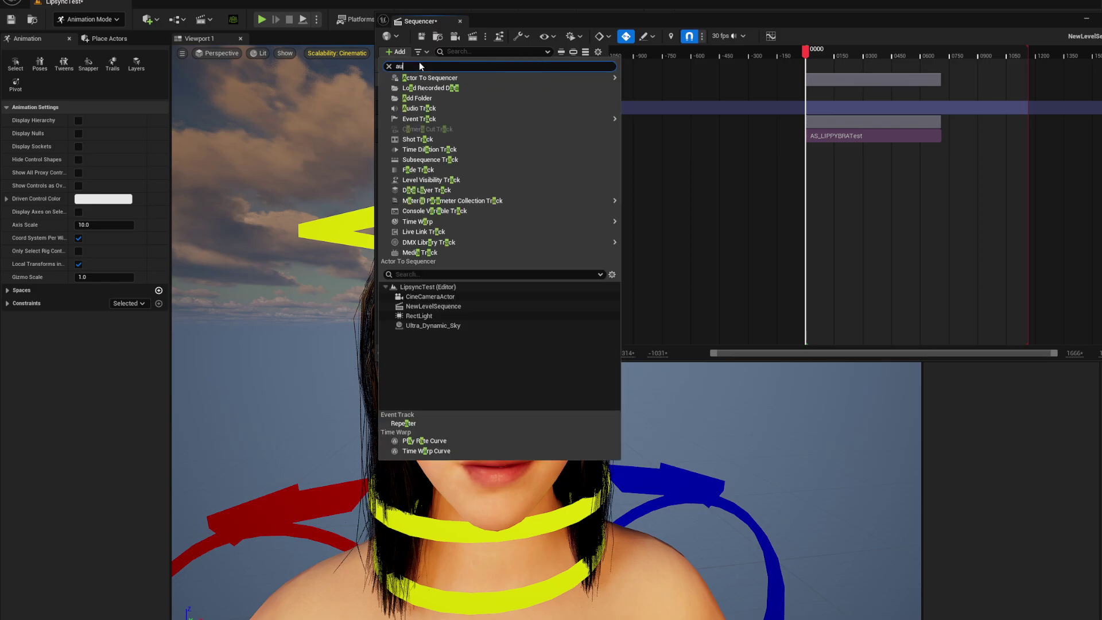
click(409, 78)
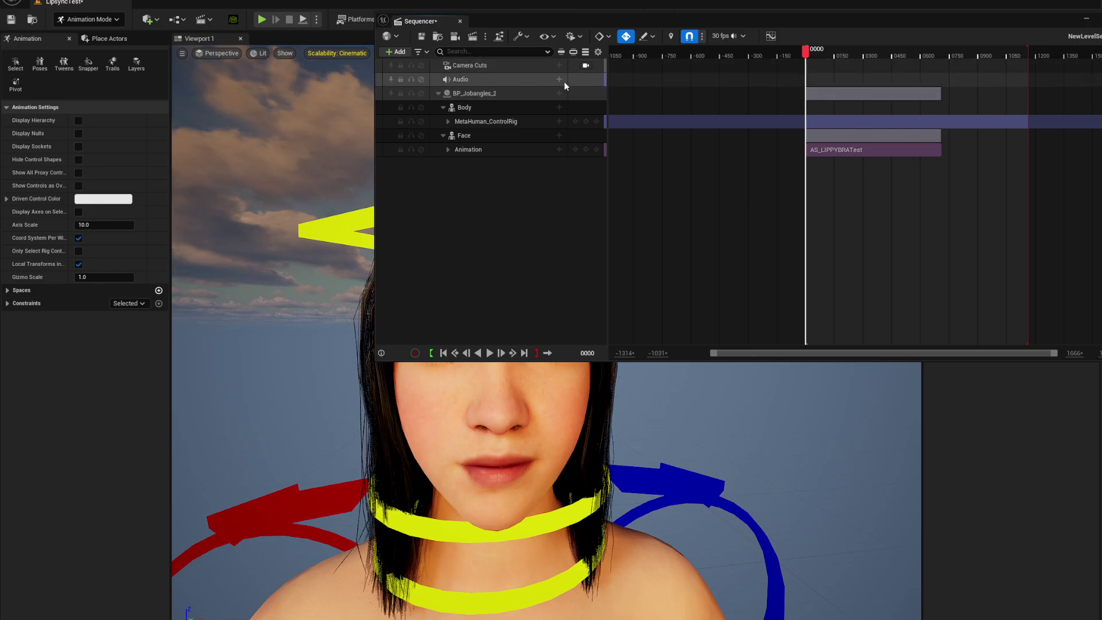
Search the sound assets for "Ar", preview the Ari sound wave and add it to the audio track
click(560, 80)
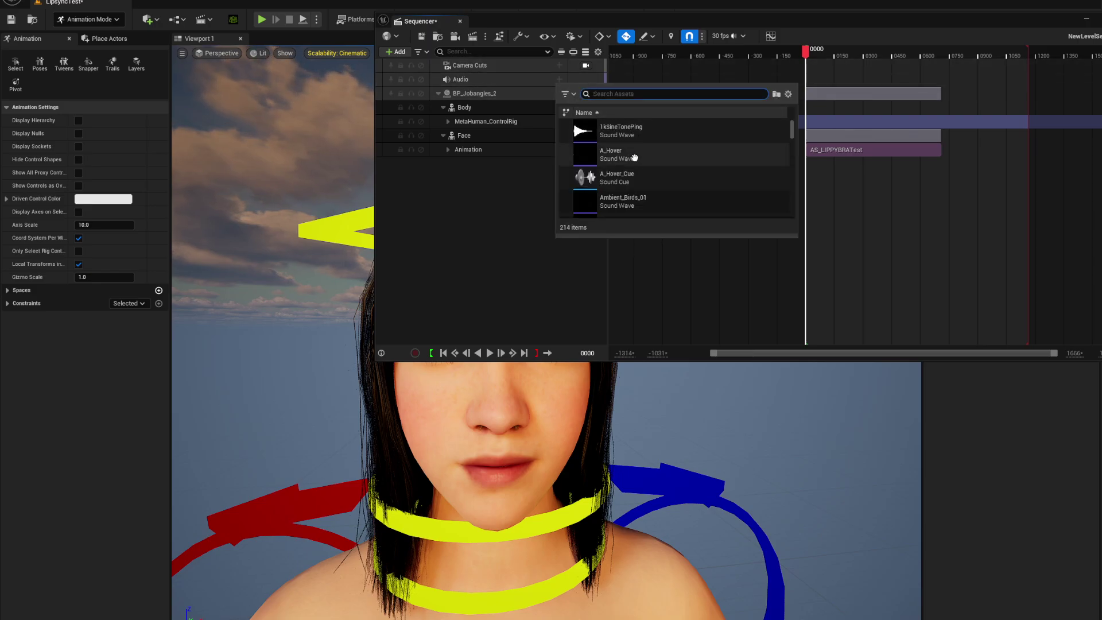
click(649, 237)
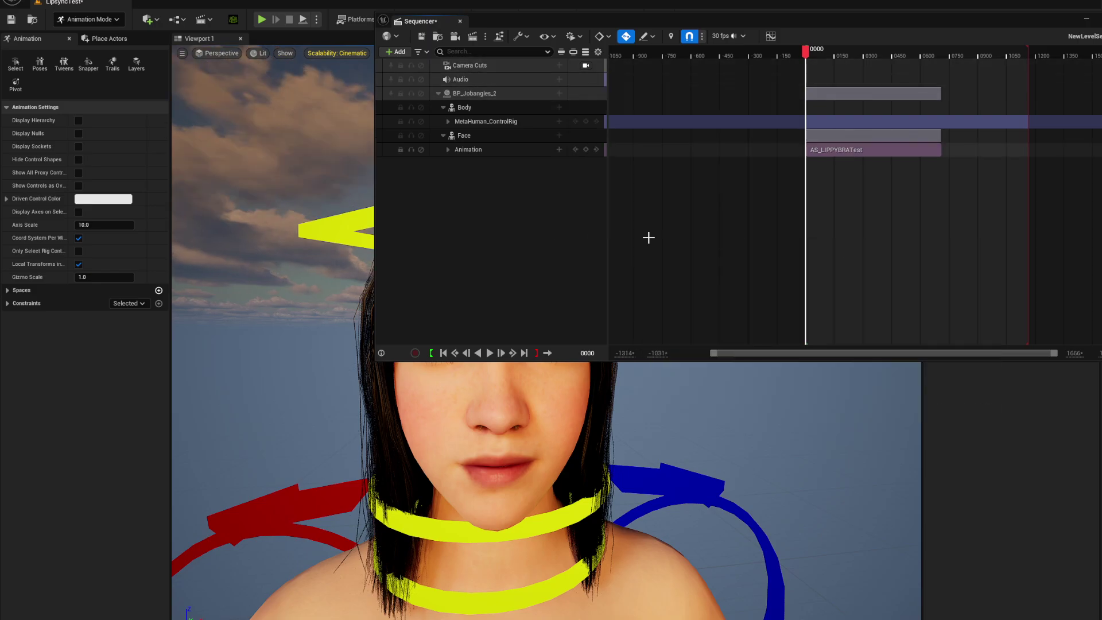
click(560, 81)
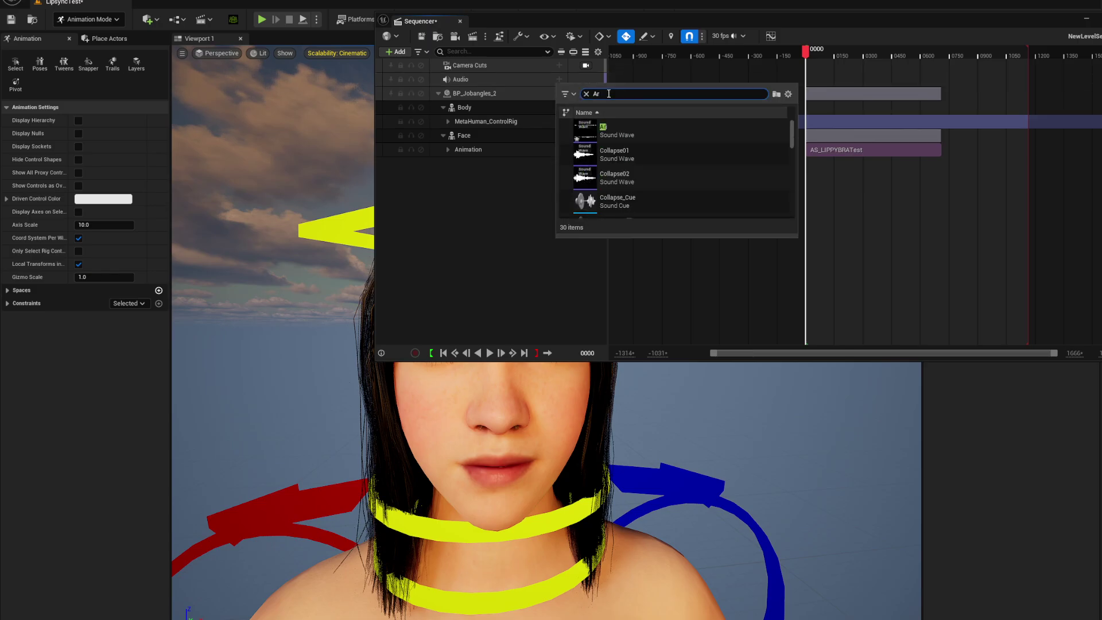
click(584, 132)
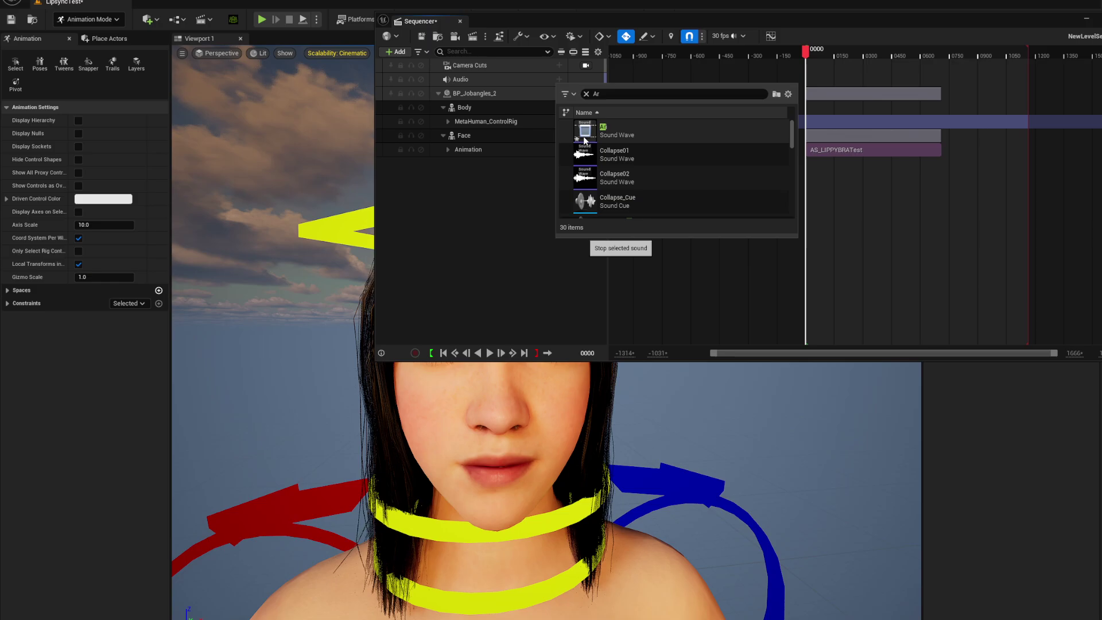
click(632, 135)
Play the sequence with its audio and examine the lip sync on the face from several angles and distances
click(811, 51)
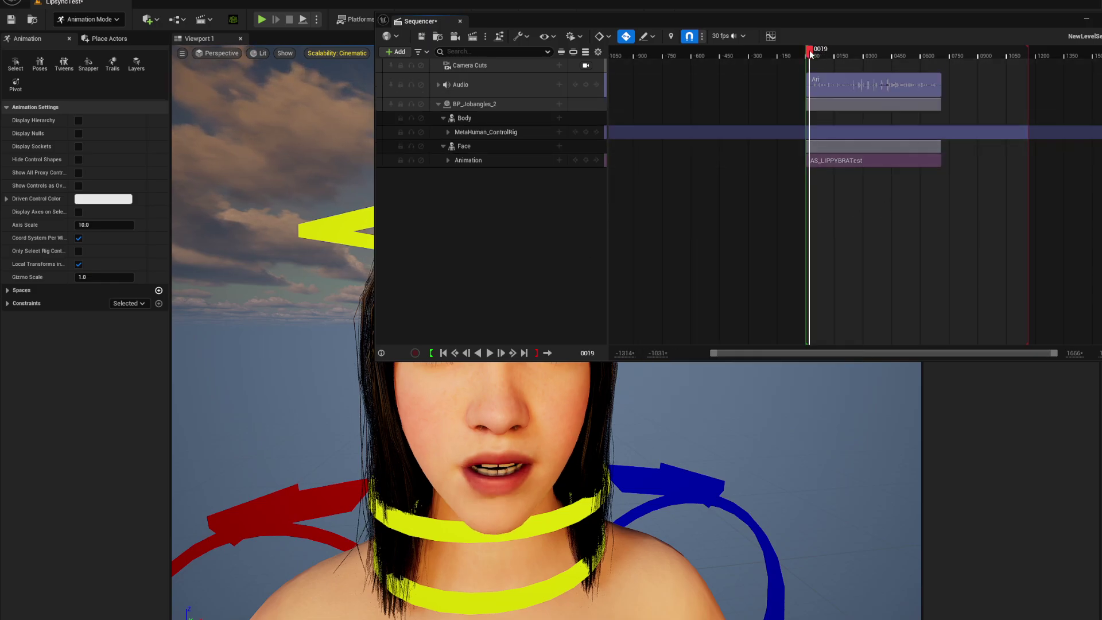
key(space)
drag(795, 23, 955, 13)
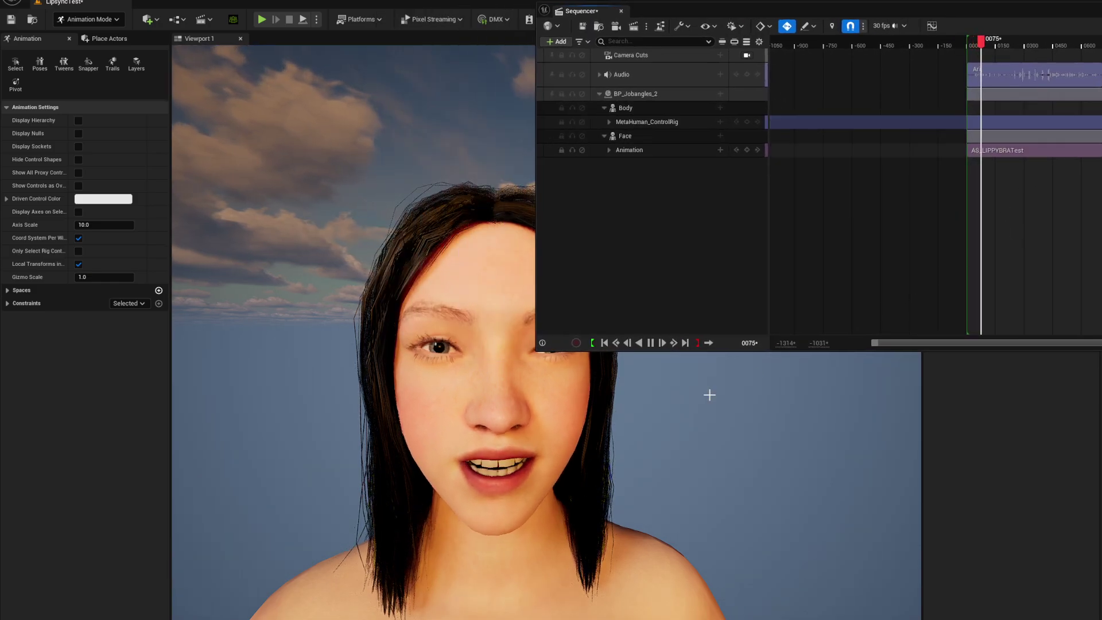
alt+drag(709, 395, 485, 533)
scroll(485, 534, up, 3)
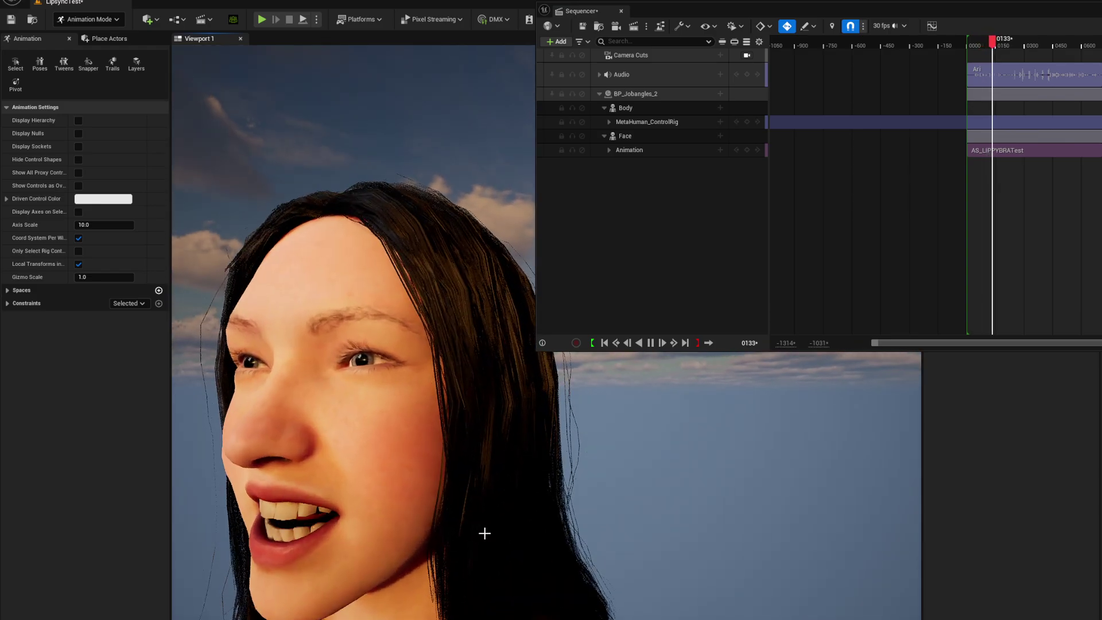
scroll(446, 539, down, 3)
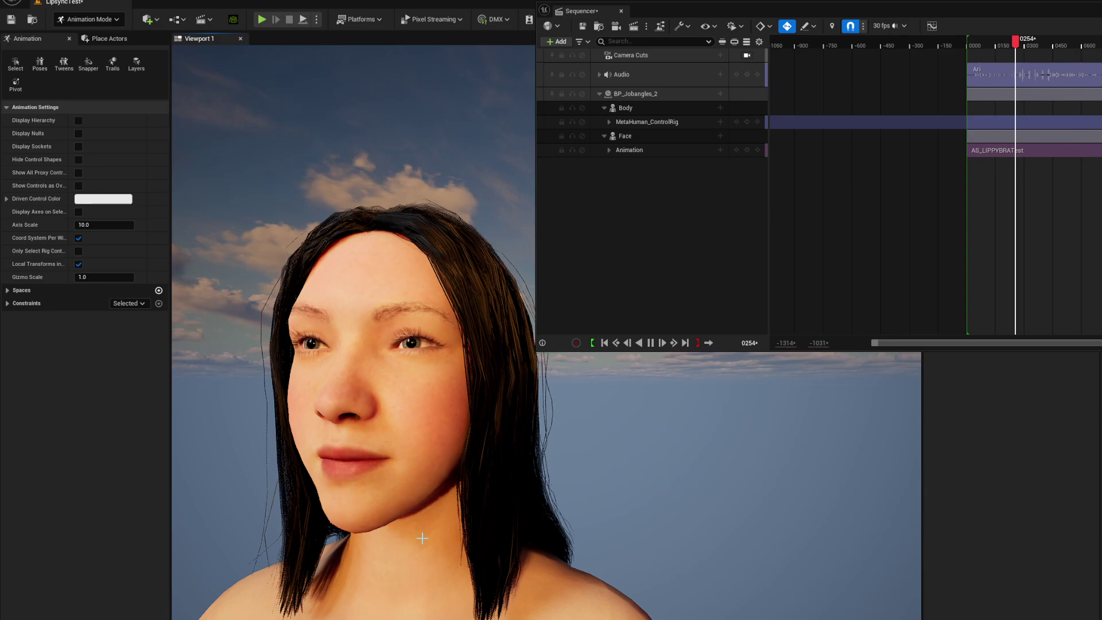
alt+drag(422, 538, 517, 525)
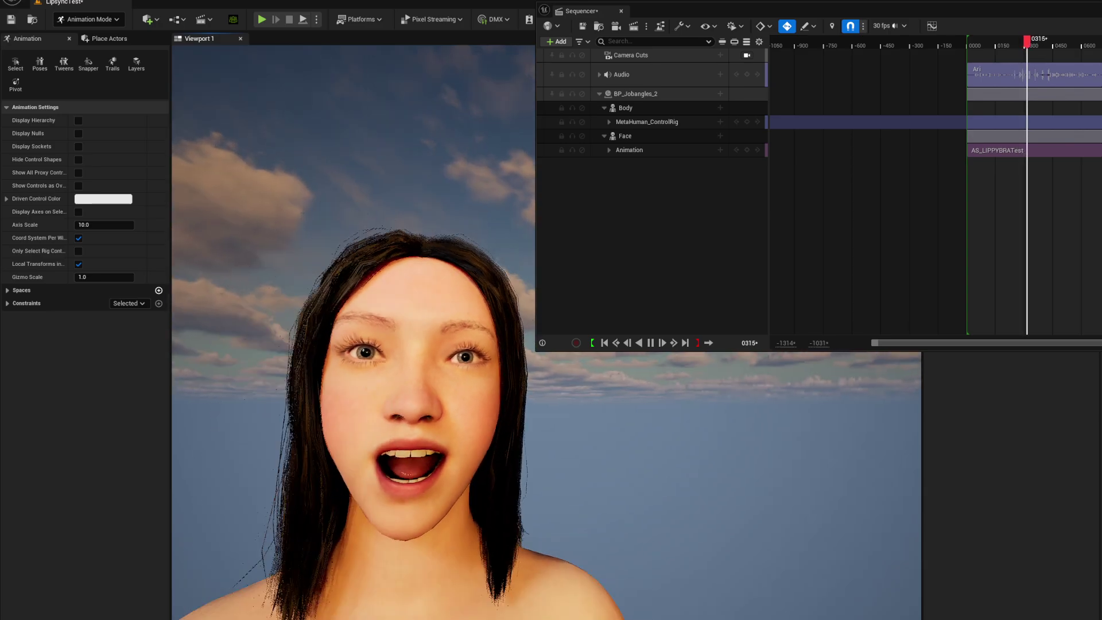
scroll(436, 402, up, 3)
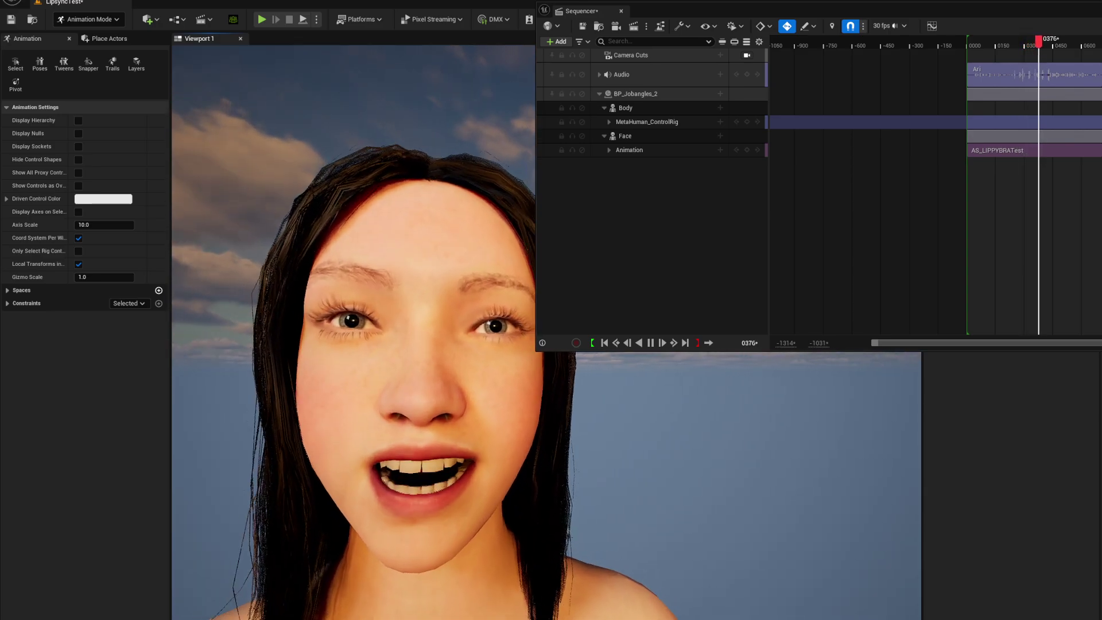
scroll(436, 402, up, 2)
scroll(436, 402, down, 5)
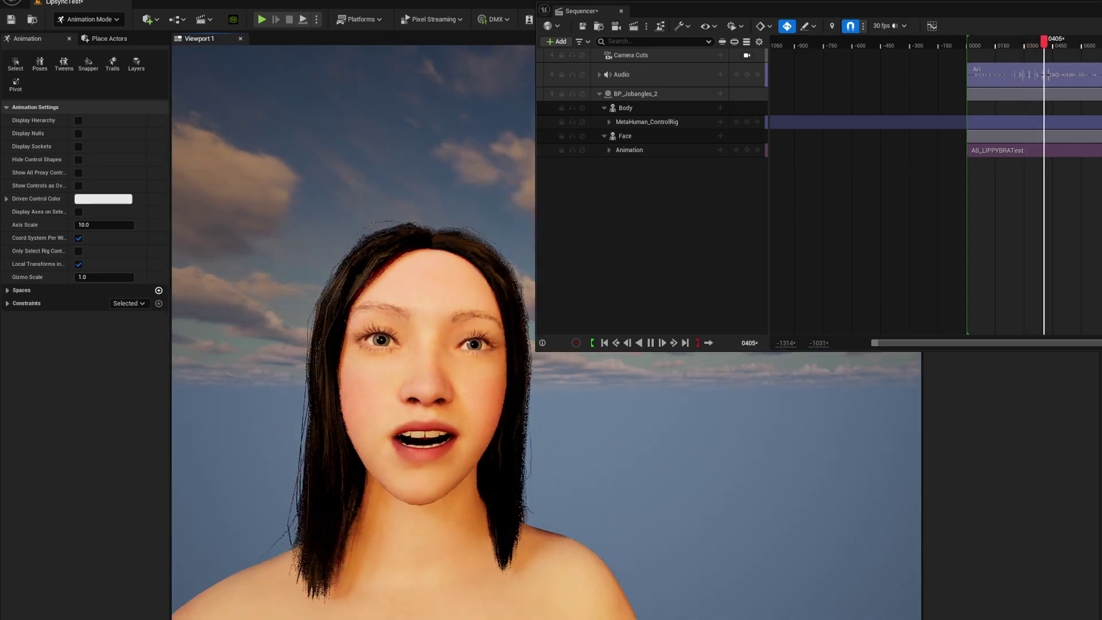
click(1028, 41)
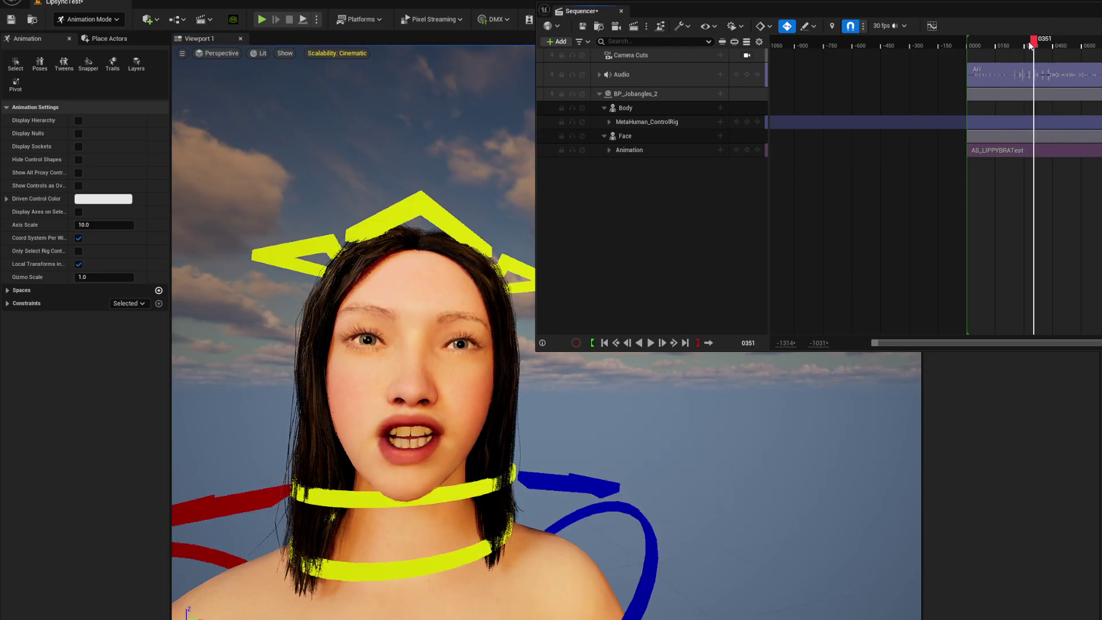
Place a Cine Camera Actor in the level near the MetaHuman and add it to the level sequence
click(92, 39)
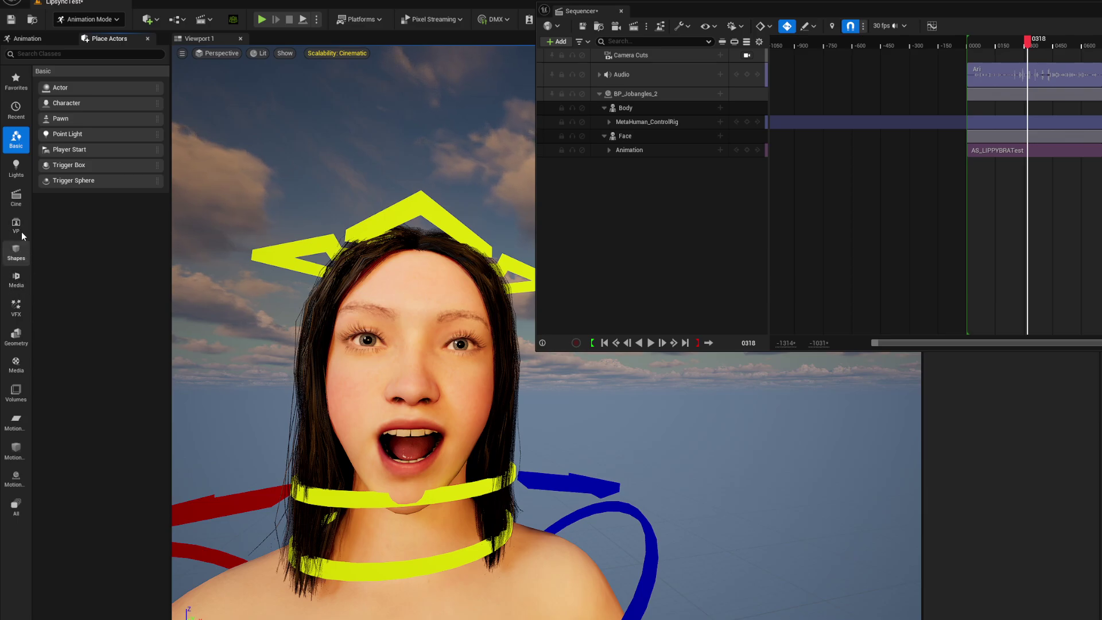
click(17, 198)
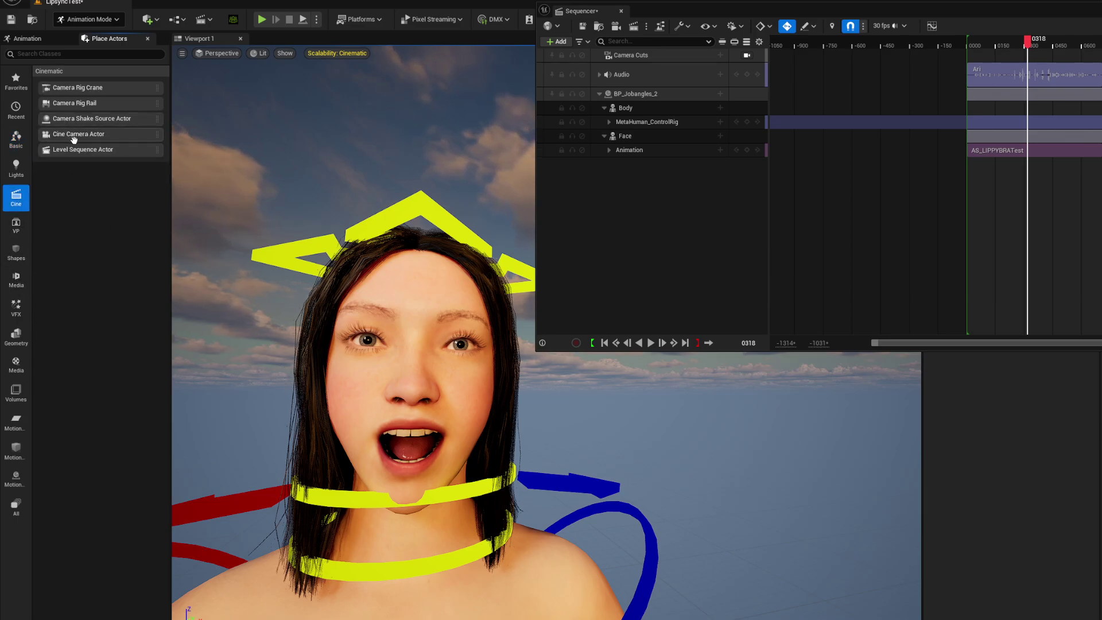
drag(74, 139, 612, 564)
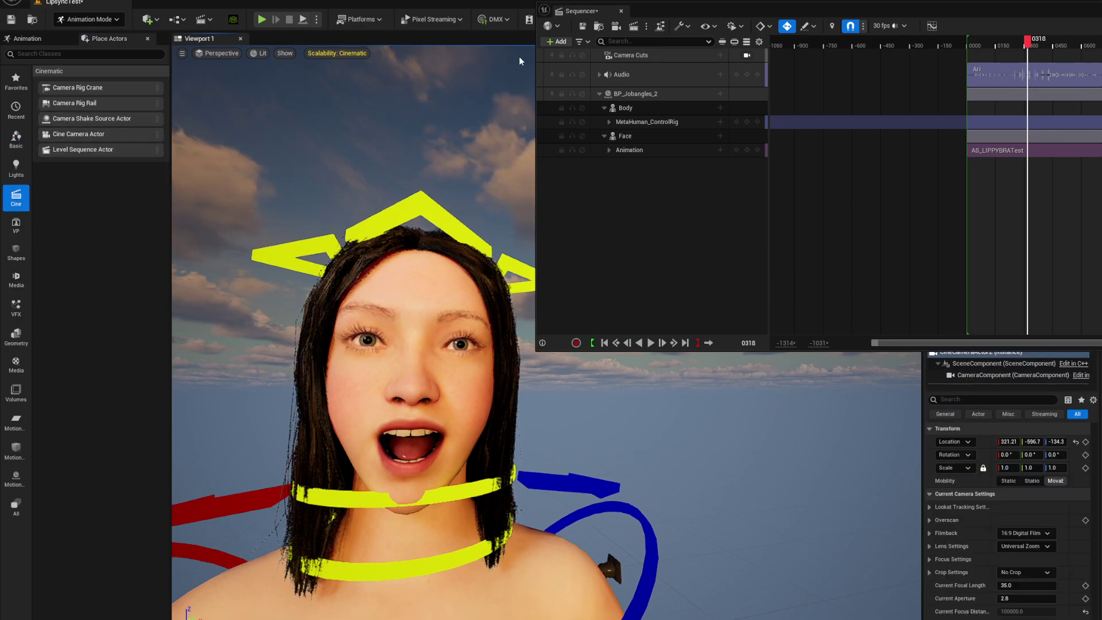
click(558, 42)
mouse_move(642, 80)
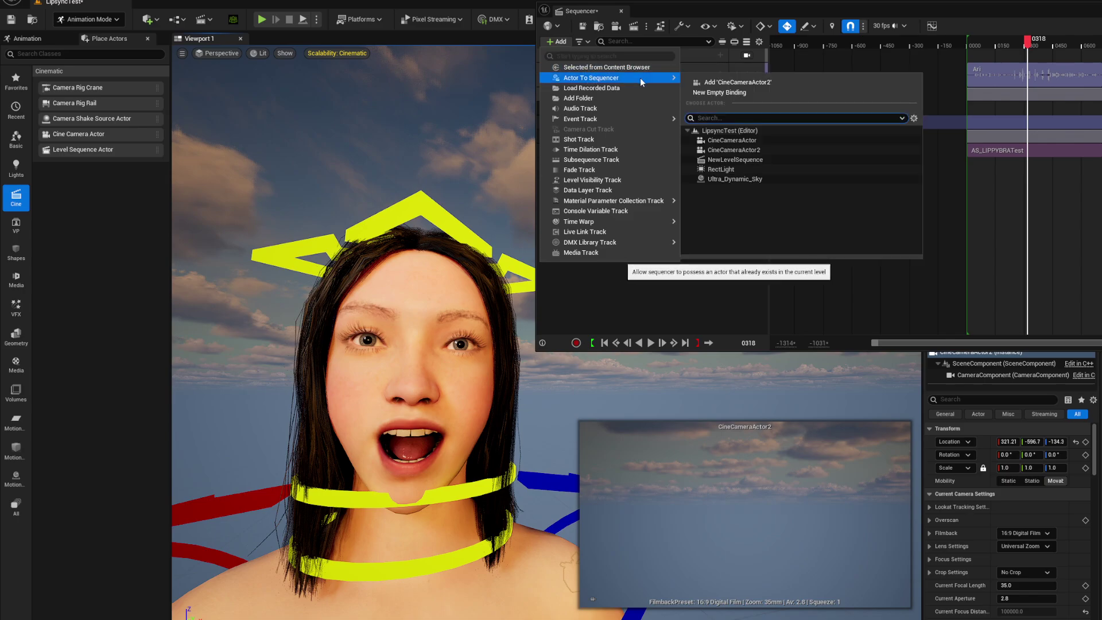
click(732, 82)
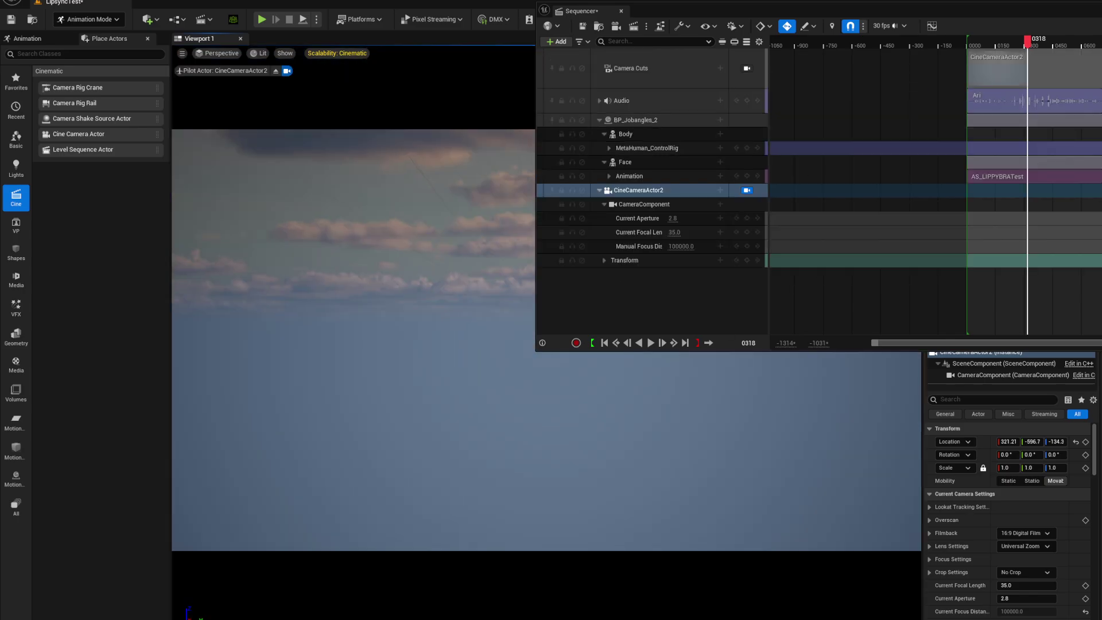
Pilot the new cine camera around to the front of the MetaHuman and frame a close-up of her face
right_drag(402, 345, 333, 319)
drag(952, 15, 1101, 11)
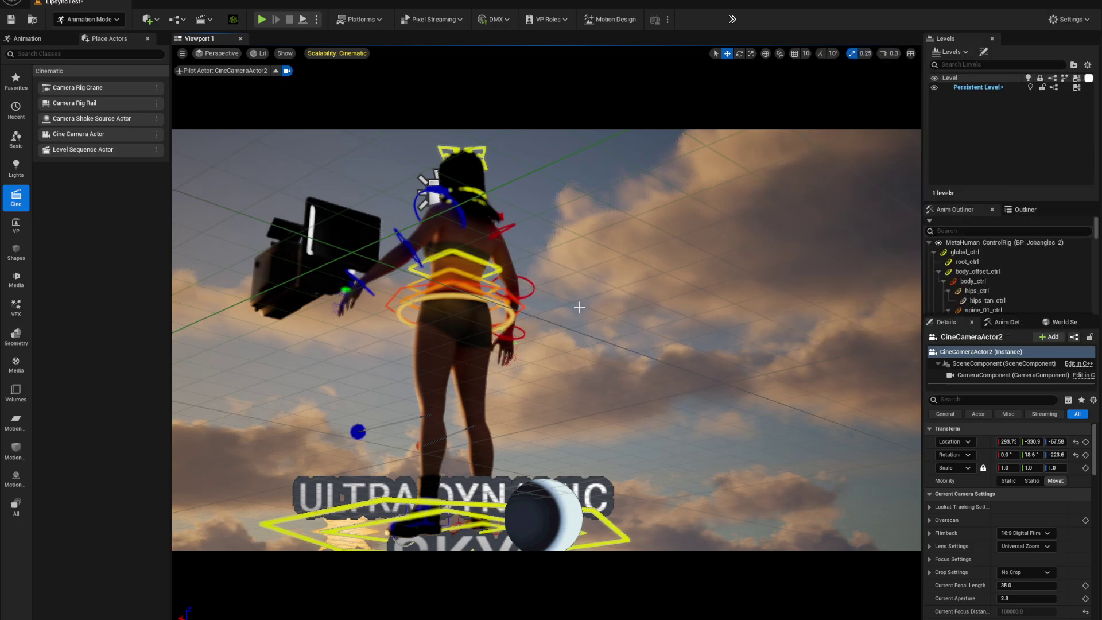
right_drag(580, 308, 658, 274)
scroll(658, 274, down, 1)
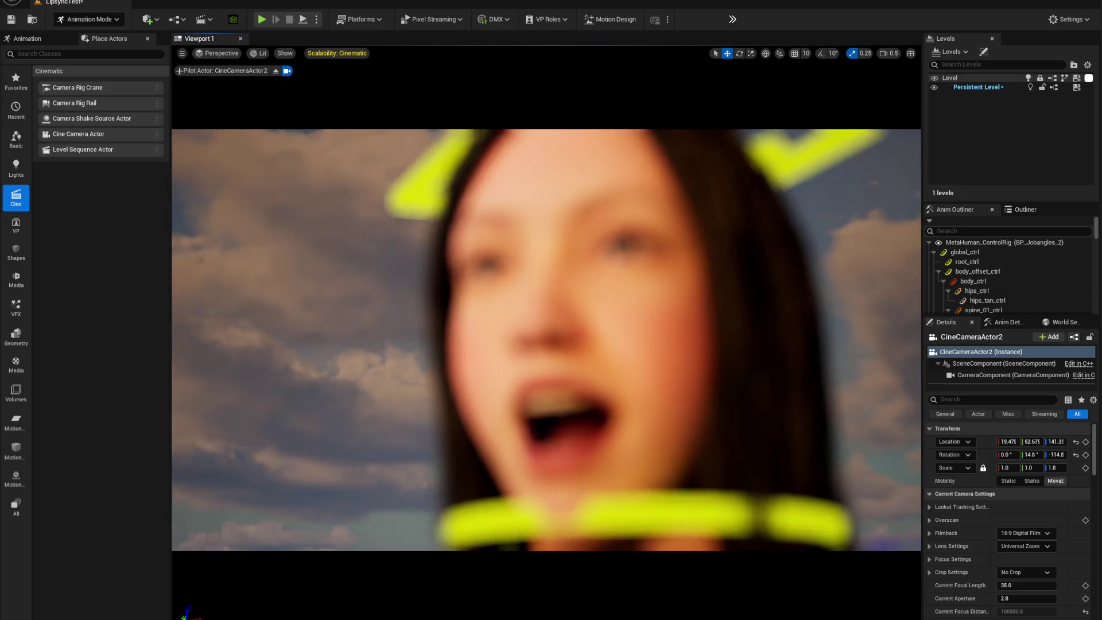
Set the camera's focal length to about 7.97 and manual focus distance to about 18.09, reframing the face from close below
drag(1101, 18, 791, 1)
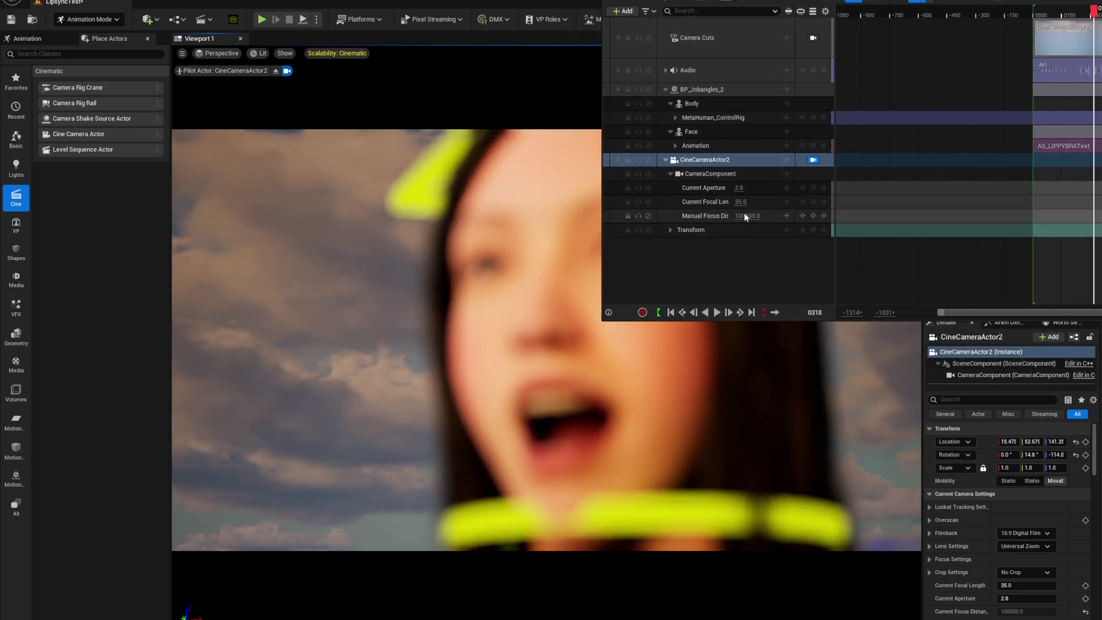
drag(754, 216, 704, 202)
key(w)
right_drag(633, 351, 639, 354)
key(s)
key(w)
key(w)
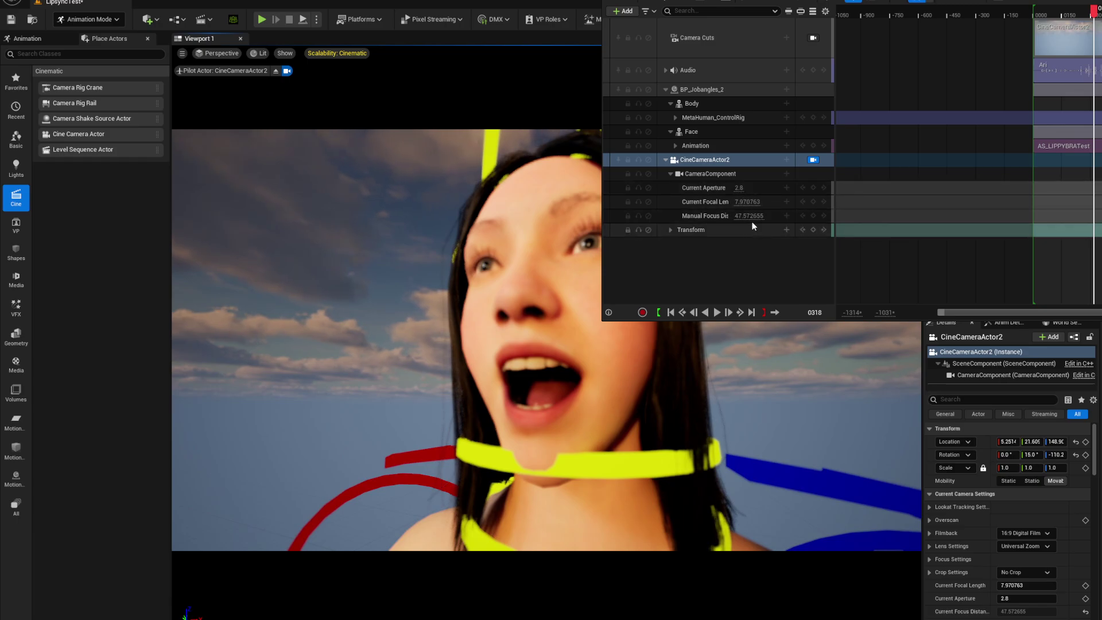
drag(749, 217, 741, 216)
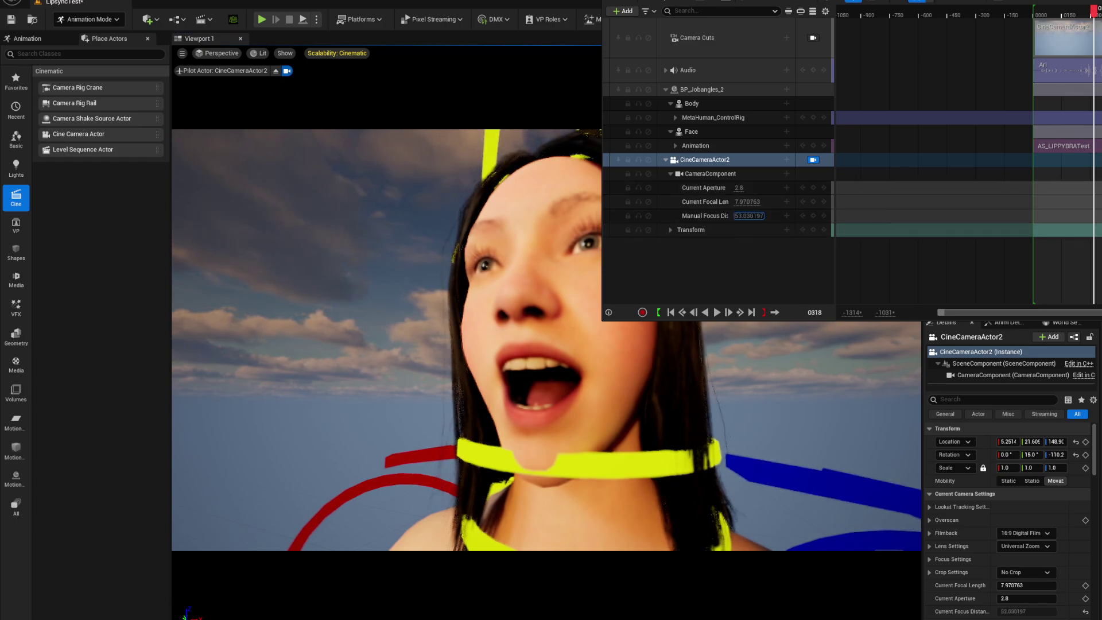
Play the sequence through the cine camera with the control rig overlays hidden and review the lip sync
drag(1000, 1, 1101, 22)
key(space)
key(g)
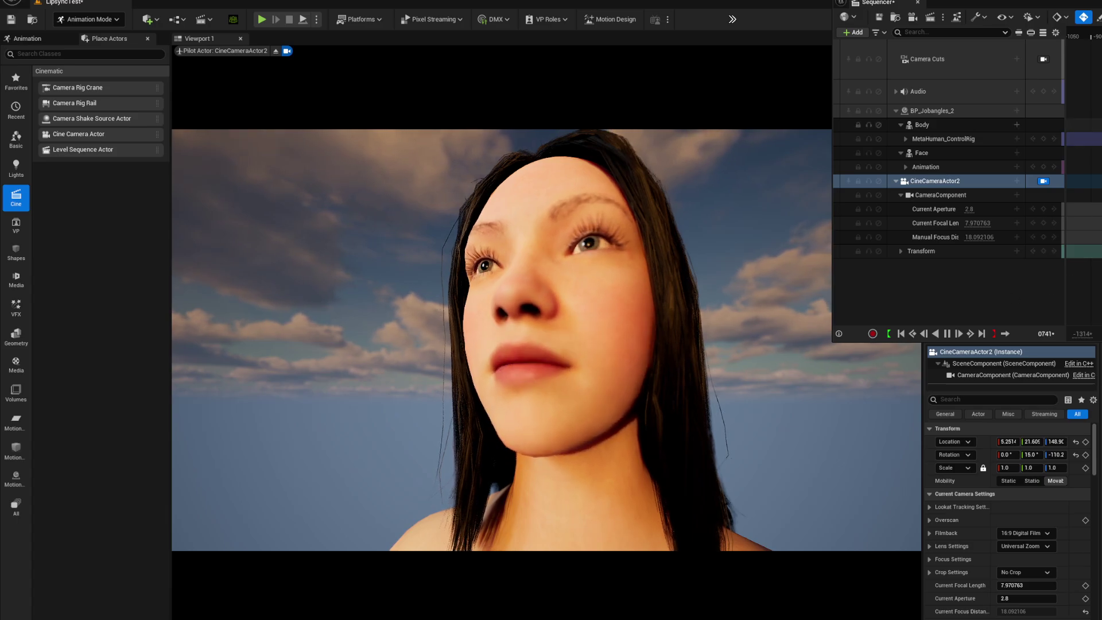
key(space)
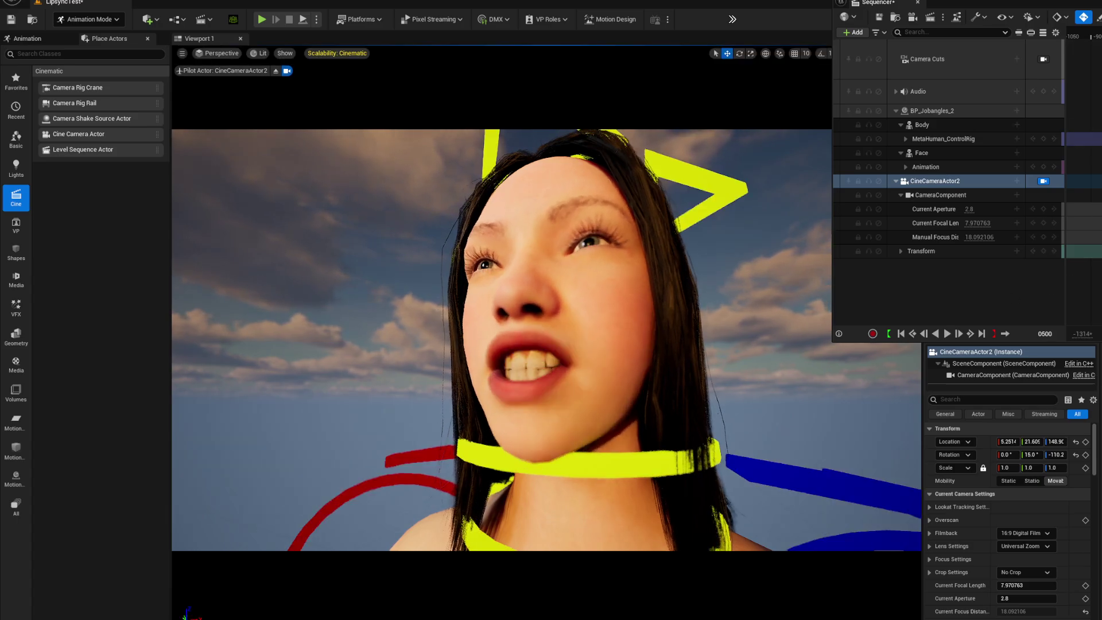